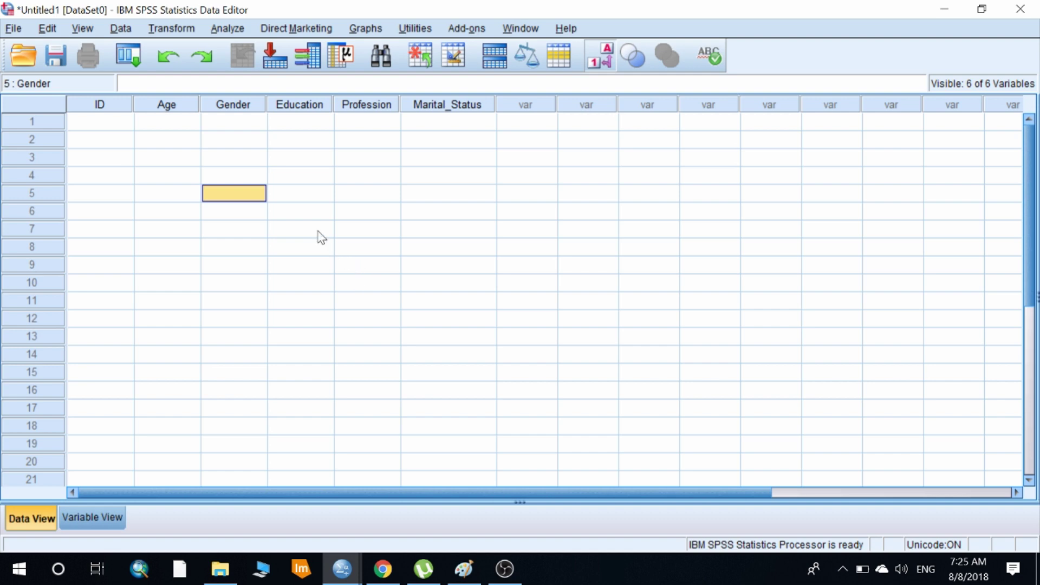
Save the dataset as Geo_SPSS_Tuto_2.sav
{"action": "left_click", "coordinate": [253, 335]}
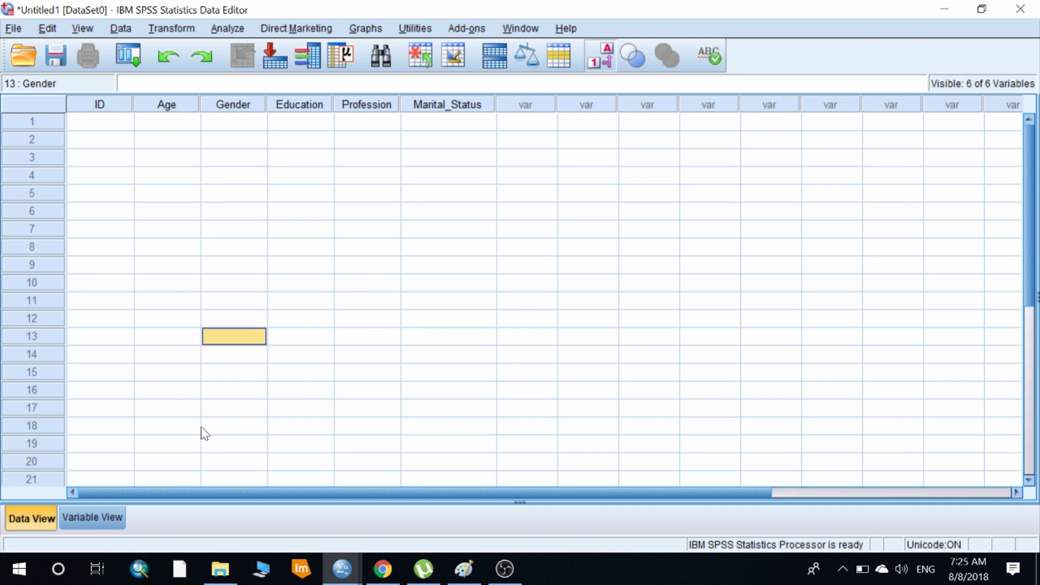
{"action": "left_click", "coordinate": [53, 61]}
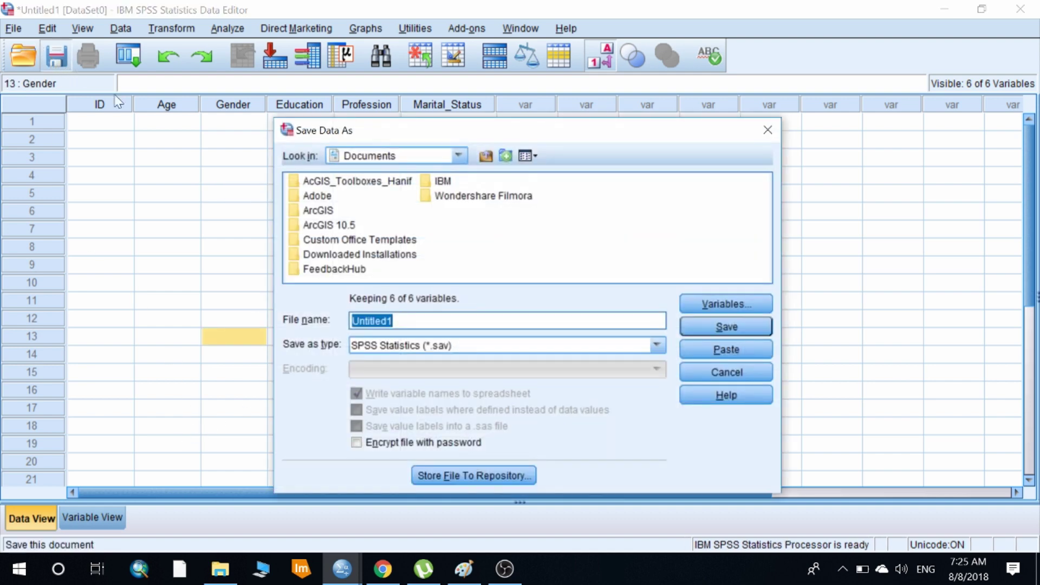
{"action": "left_click", "coordinate": [768, 130]}
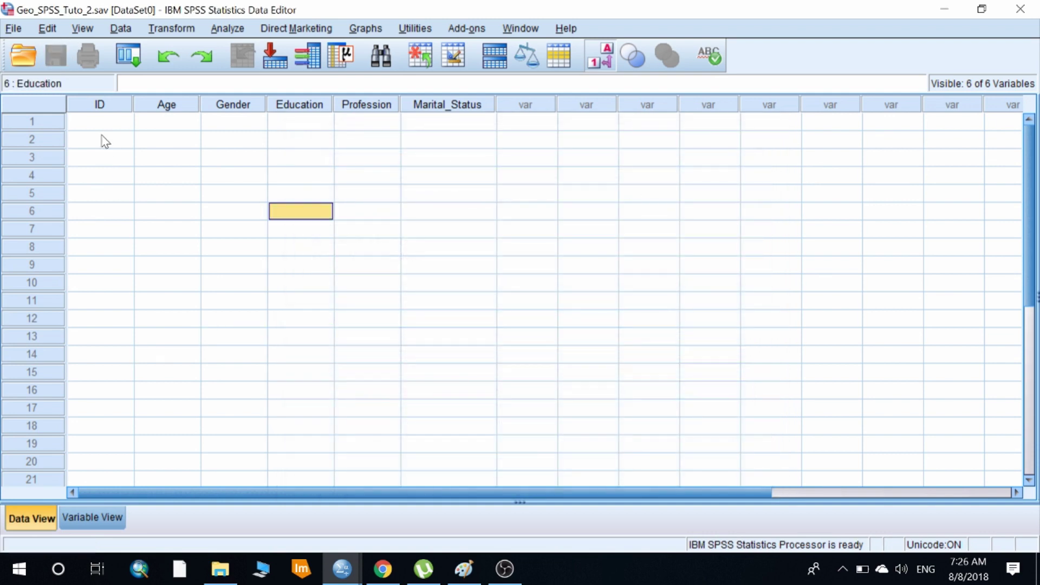
Look over the variable definitions and return to the data grid
{"action": "left_click", "coordinate": [105, 141]}
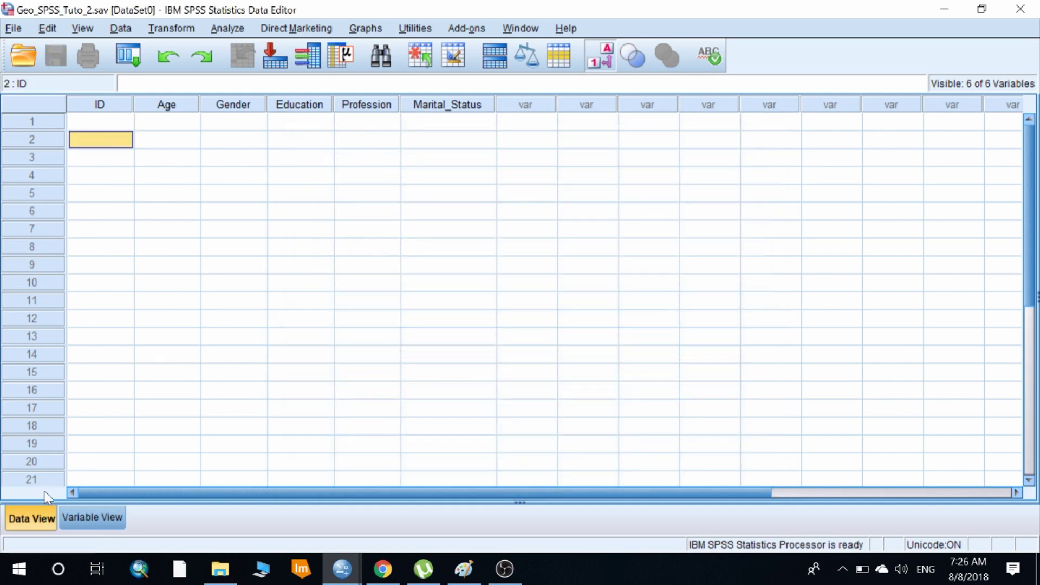
{"action": "left_click", "coordinate": [92, 517]}
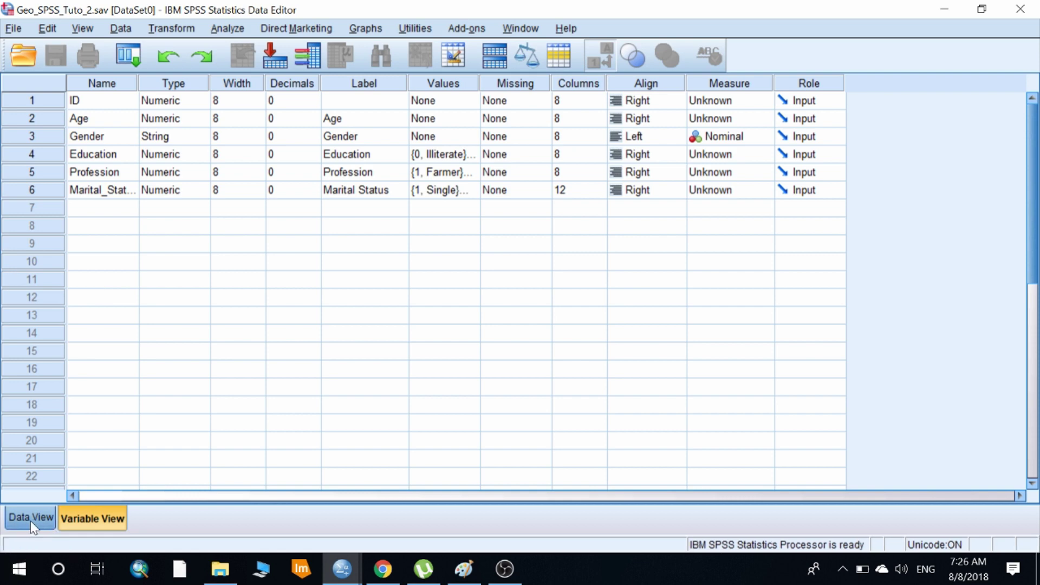
{"action": "left_click", "coordinate": [13, 519]}
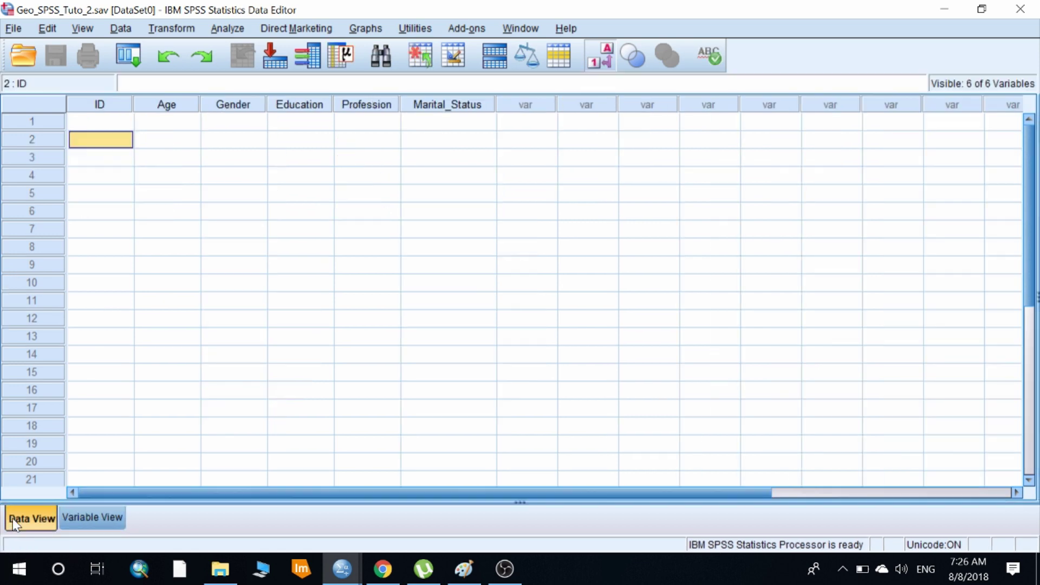
Fill in the first case with ID 1, Age 50 and Gender Male
{"action": "left_click", "coordinate": [104, 123]}
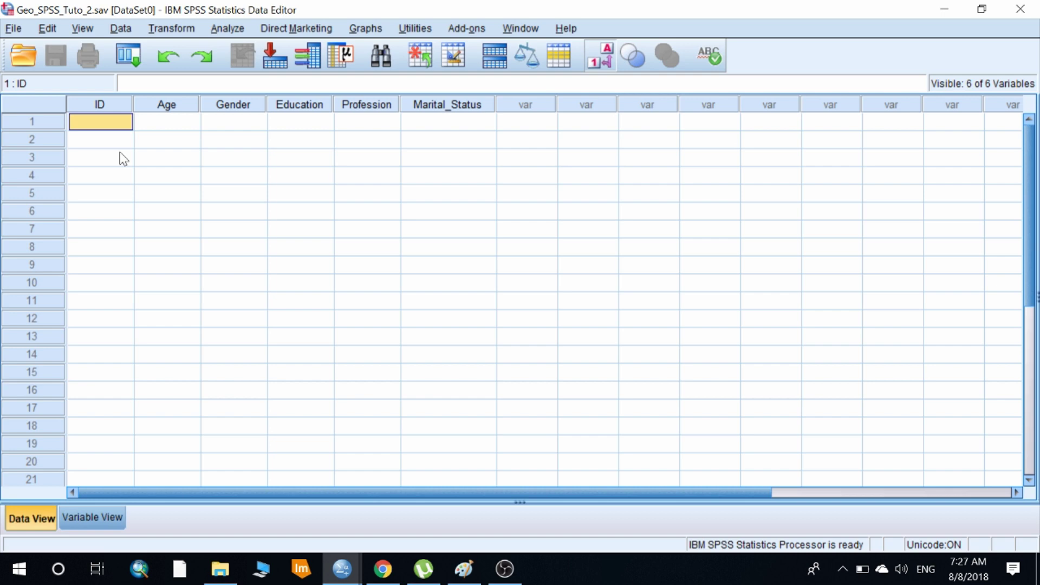
{"action": "type", "text": "1"}
{"action": "key", "text": "Tab"}
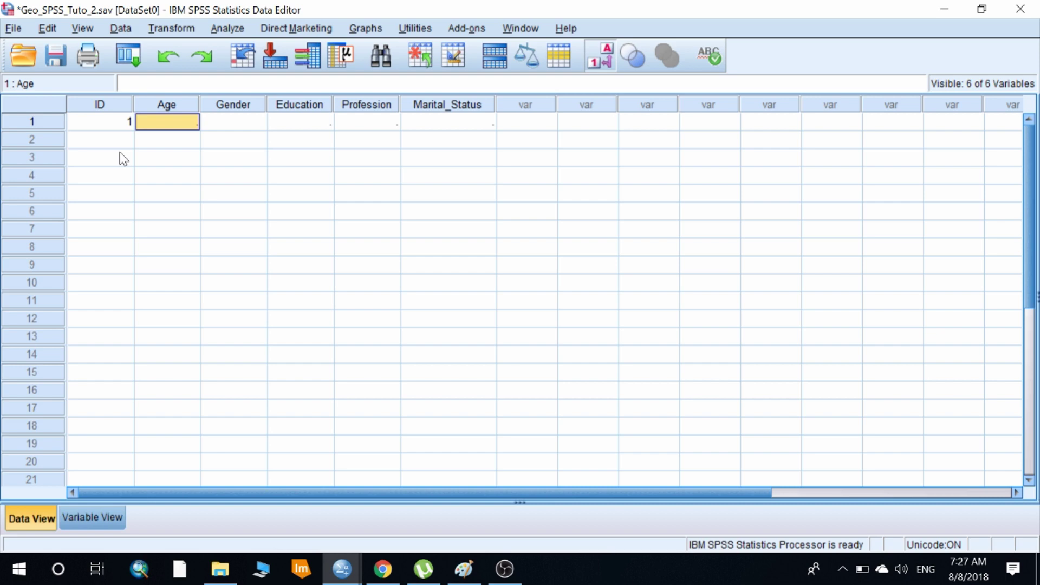
{"action": "type", "text": "50"}
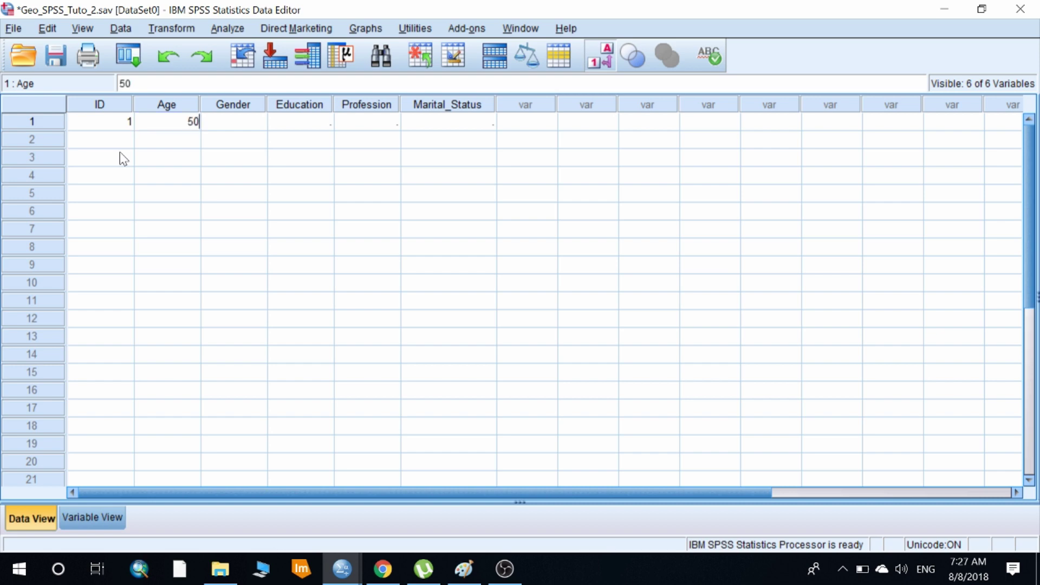
{"action": "key", "text": "Tab"}
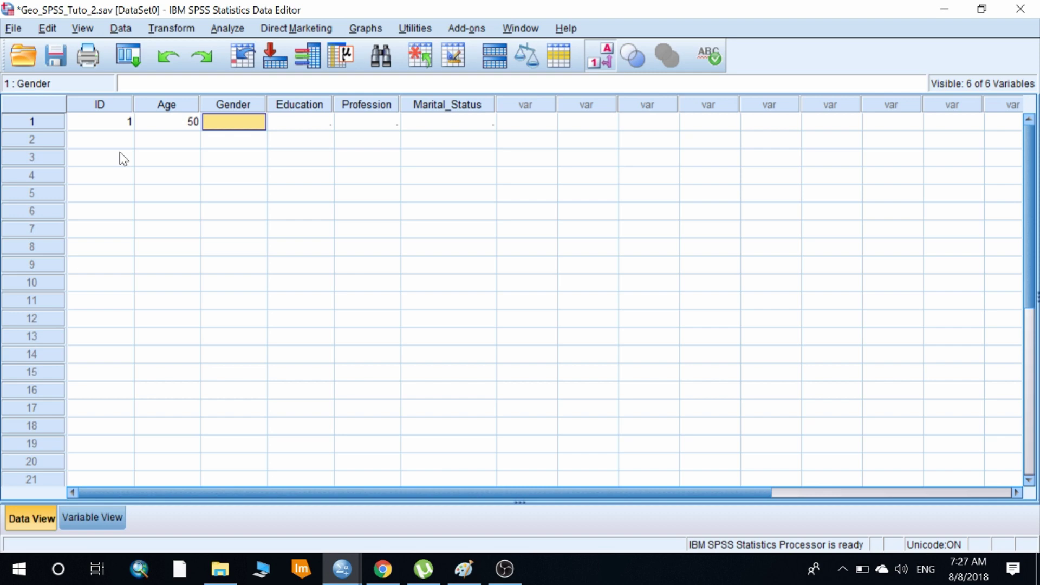
{"action": "type", "text": "Malee"}
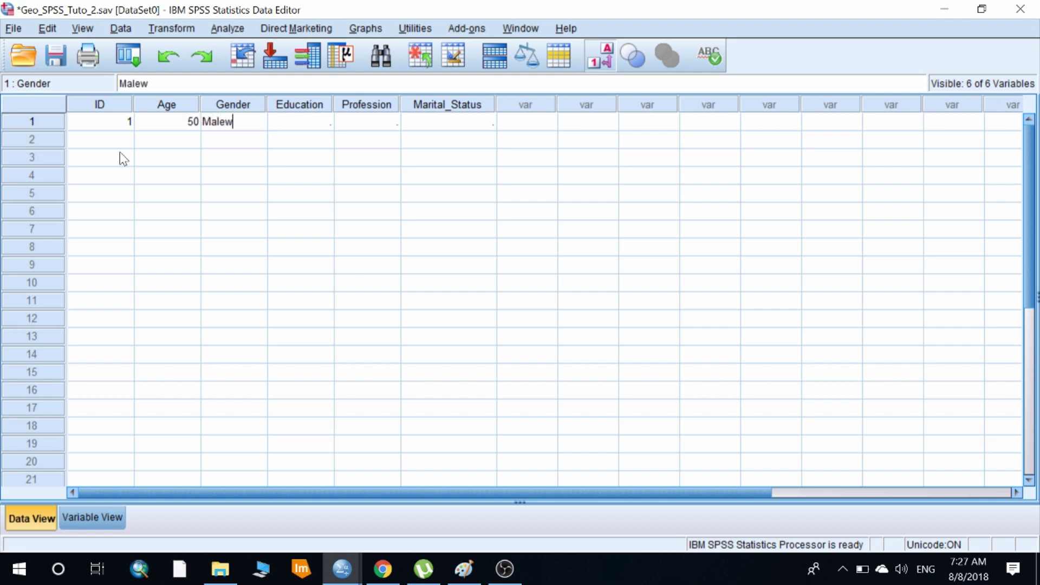
{"action": "key", "text": "BackSpace"}
{"action": "key", "text": "Return"}
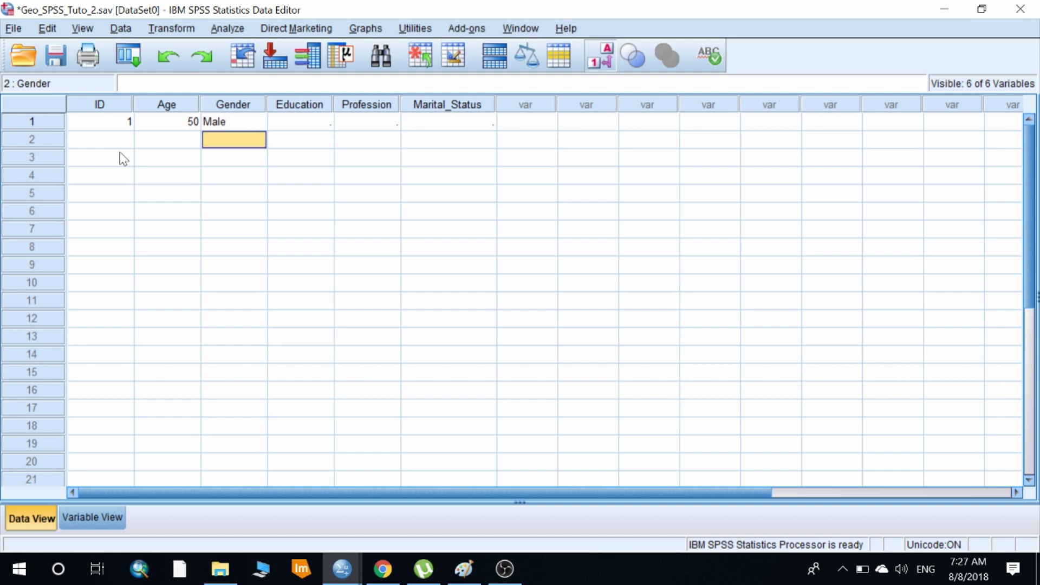
Try entering 1 as the Gender value in rows 2 and 3
{"action": "type", "text": "1"}
{"action": "key", "text": "Return"}
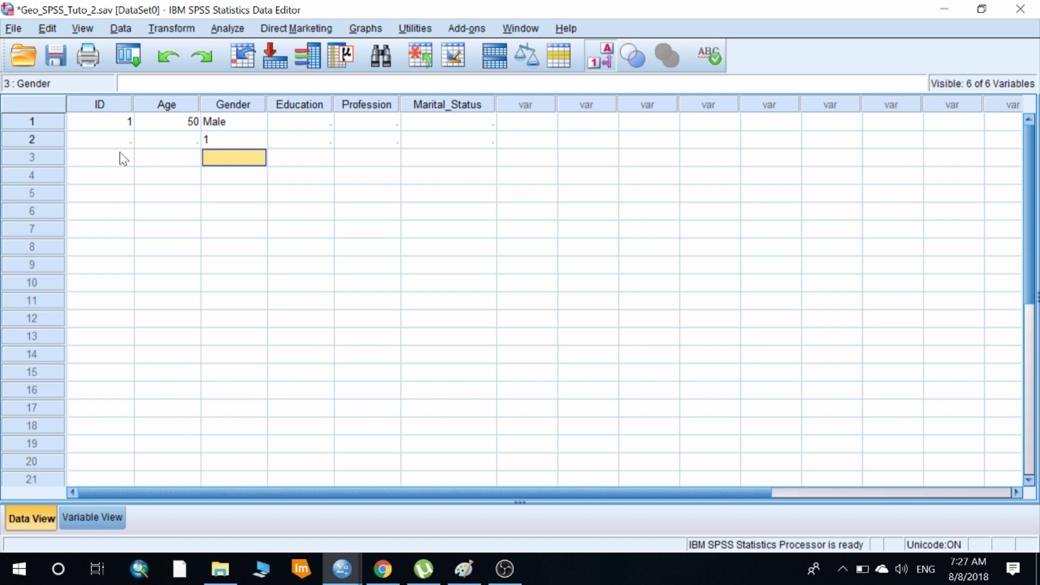
{"action": "type", "text": "1"}
{"action": "key", "text": "Return"}
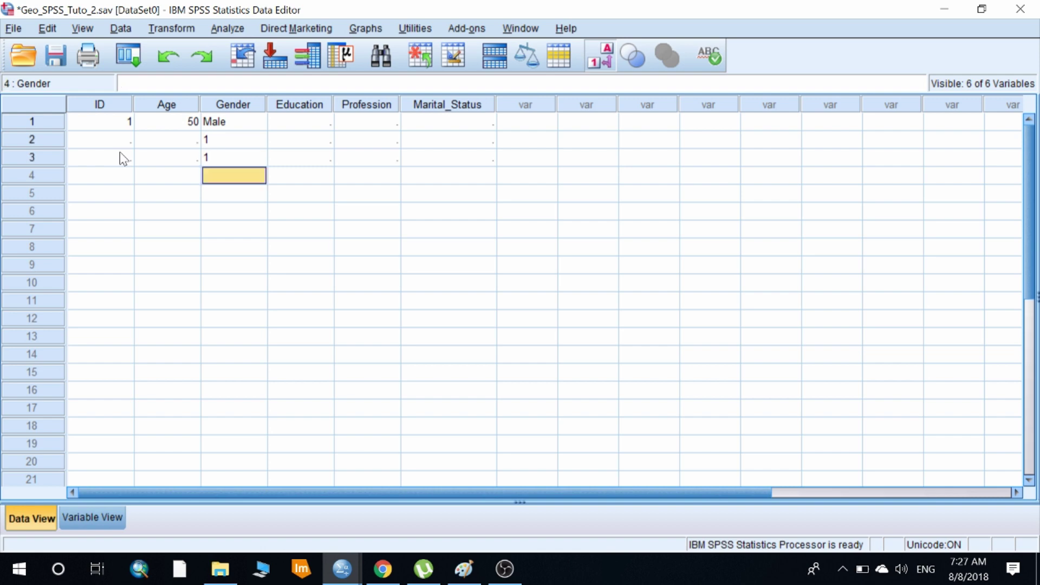
Clear the Gender entries in rows 2 and 3 and return to the first case
{"action": "key", "text": "Up"}
{"action": "key", "text": "Up"}
{"action": "key", "text": "Up"}
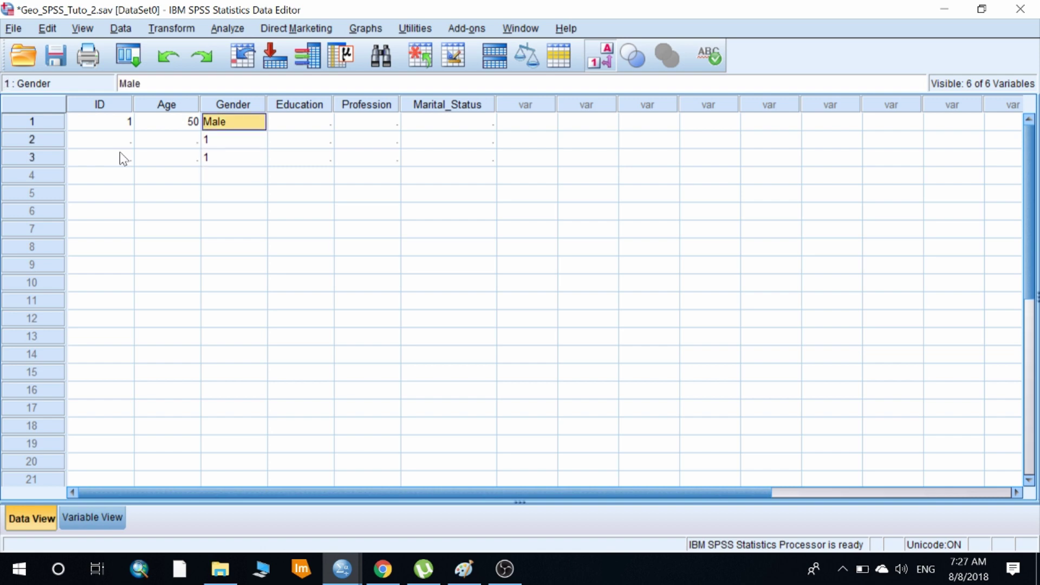
{"action": "key", "text": "Down"}
{"action": "key", "text": "Delete"}
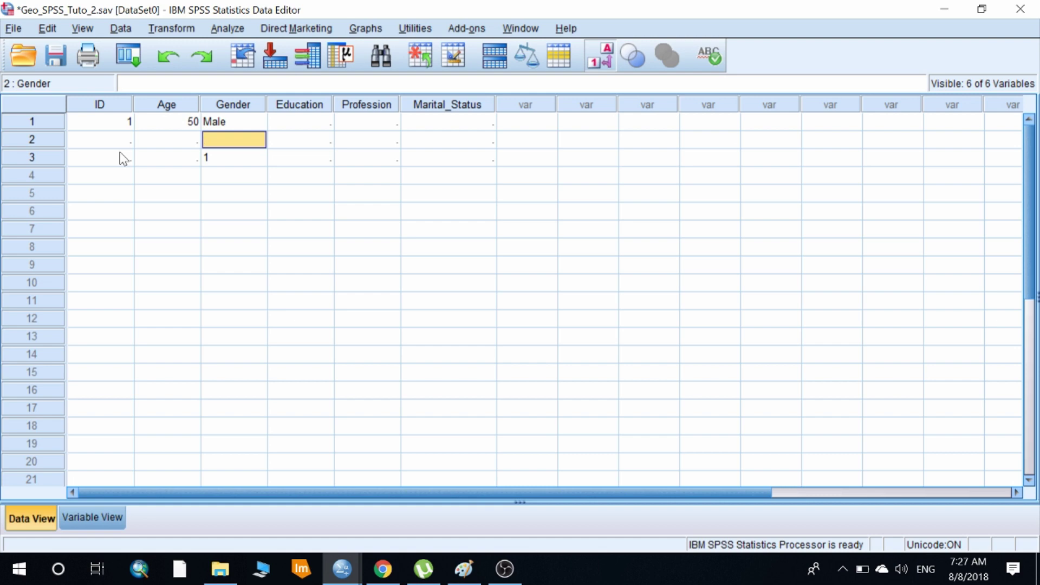
{"action": "key", "text": "Down"}
{"action": "key", "text": "Delete"}
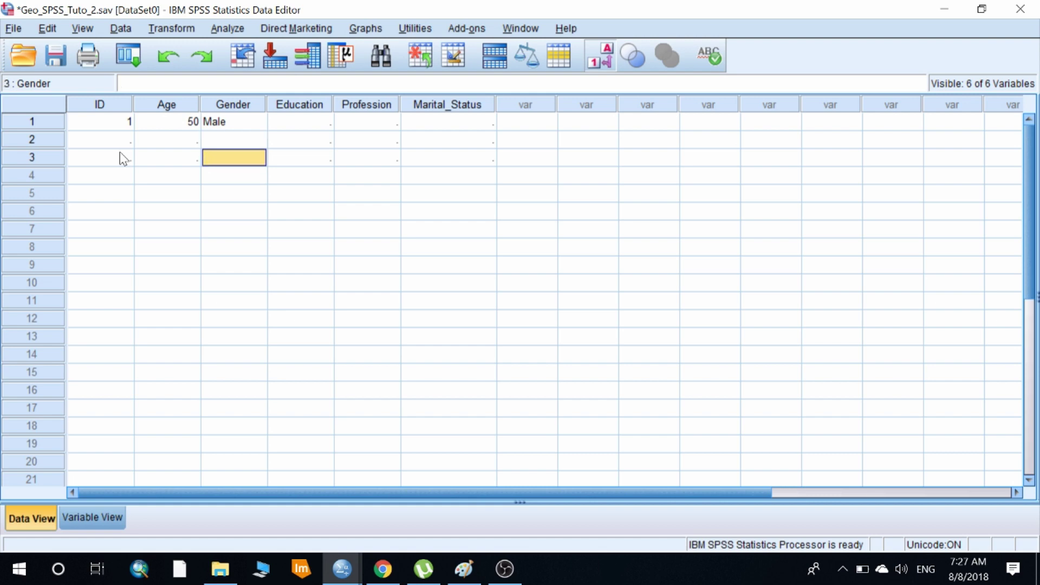
{"action": "key", "text": "Up"}
{"action": "key", "text": "Up"}
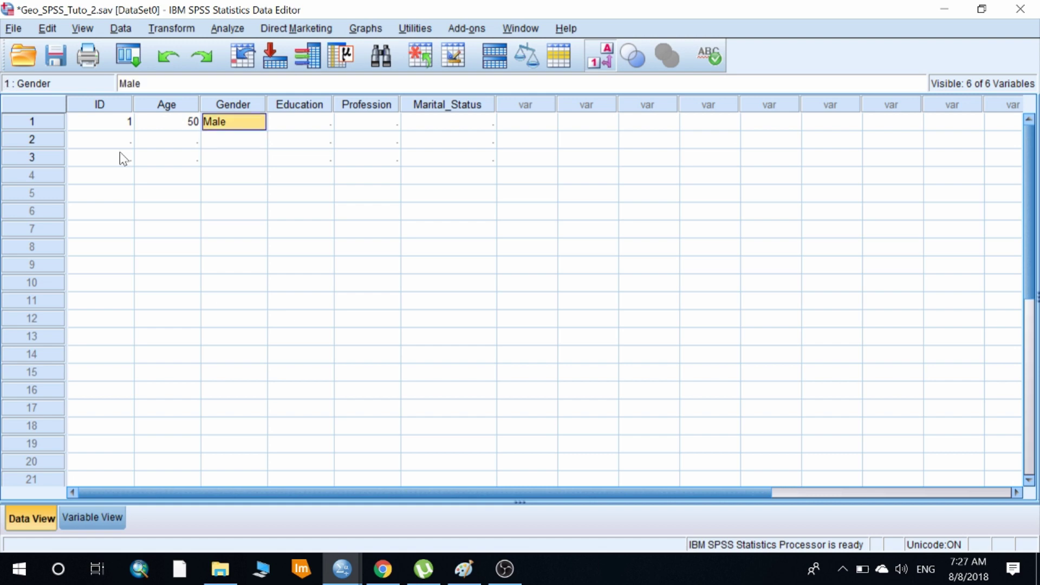
Check the data types and value codes defined for Education, Profession and Marital_Status, and return to the data grid
{"action": "key", "text": "Right"}
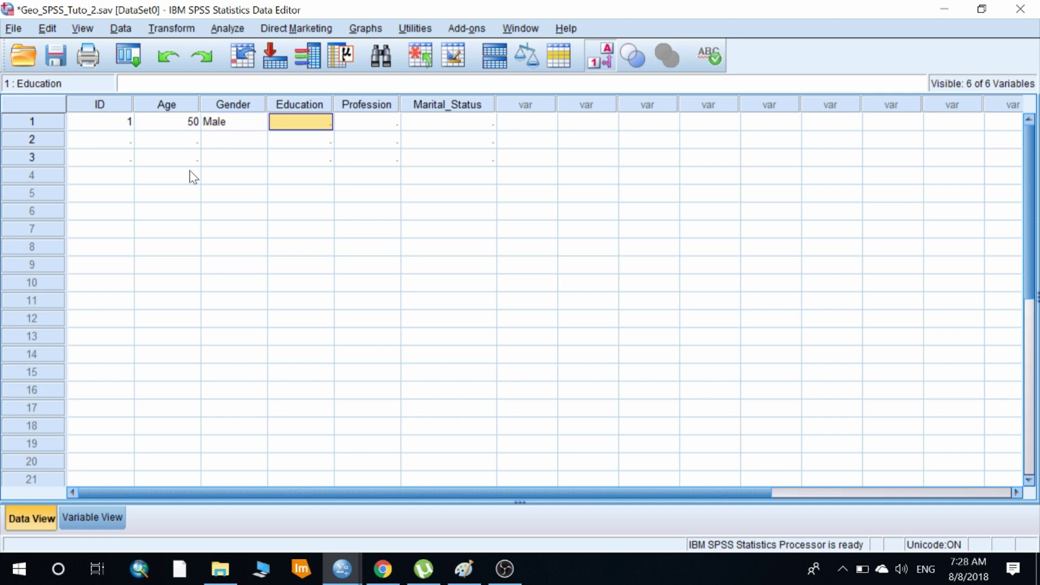
{"action": "left_click", "coordinate": [222, 127]}
{"action": "left_click", "coordinate": [313, 124]}
{"action": "left_click", "coordinate": [87, 519]}
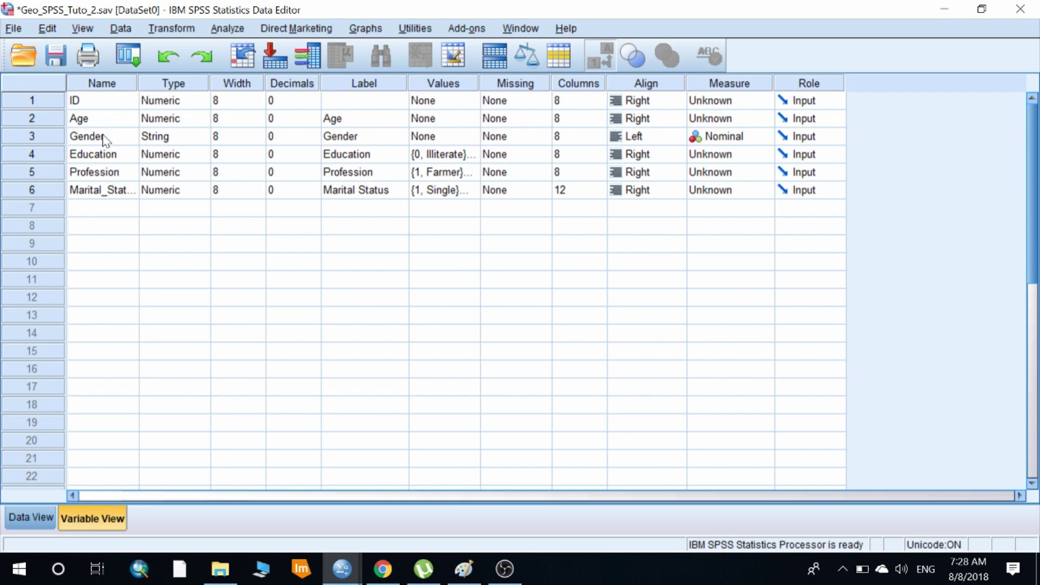
{"action": "left_click", "coordinate": [162, 158]}
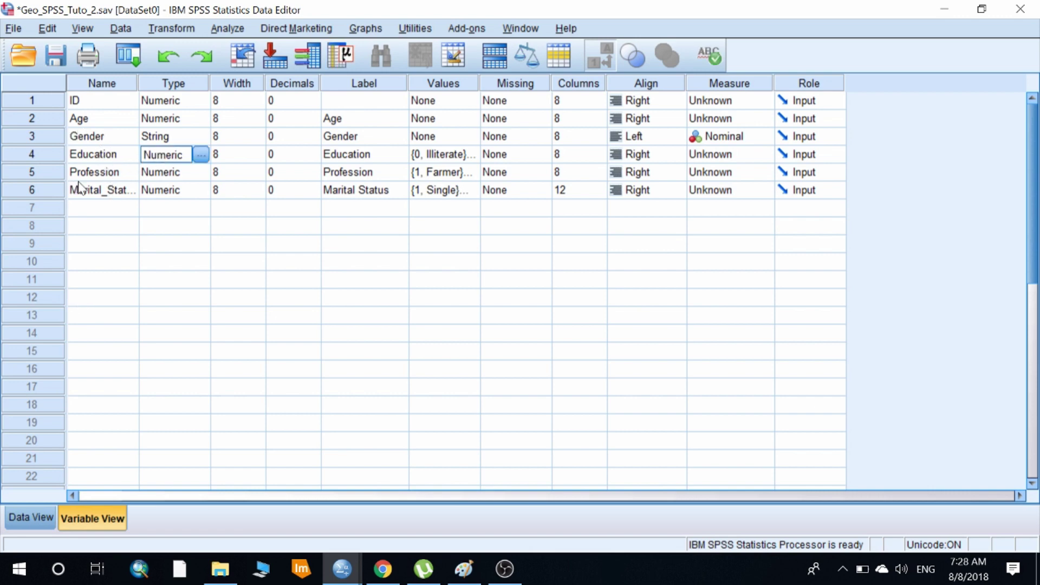
{"action": "left_click", "coordinate": [96, 176]}
{"action": "left_click", "coordinate": [156, 171]}
{"action": "left_click", "coordinate": [110, 189]}
{"action": "left_click", "coordinate": [154, 188]}
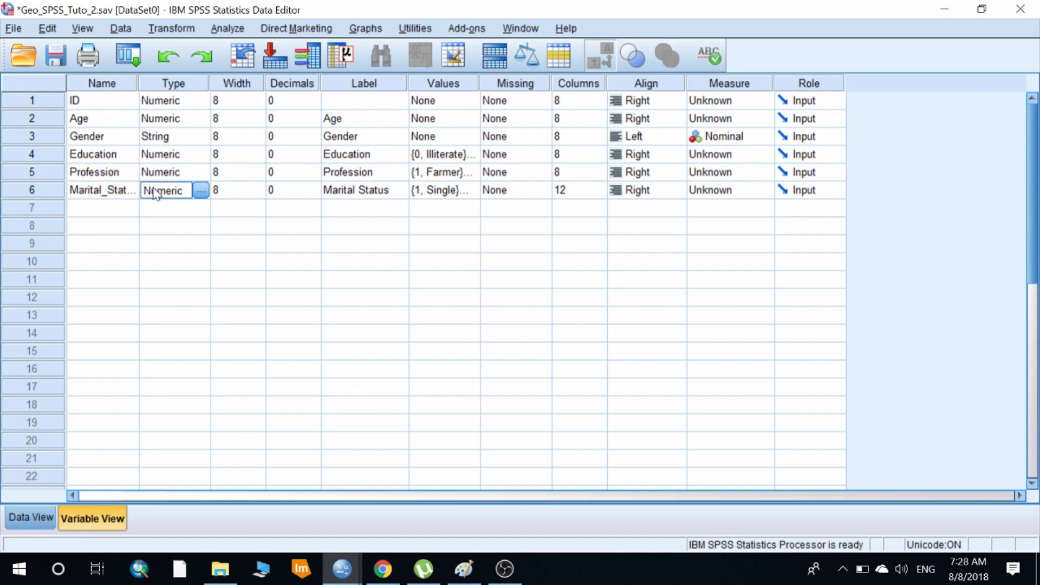
{"action": "left_click", "coordinate": [159, 157]}
{"action": "left_click", "coordinate": [159, 172]}
{"action": "left_click", "coordinate": [156, 195]}
{"action": "left_click", "coordinate": [160, 162]}
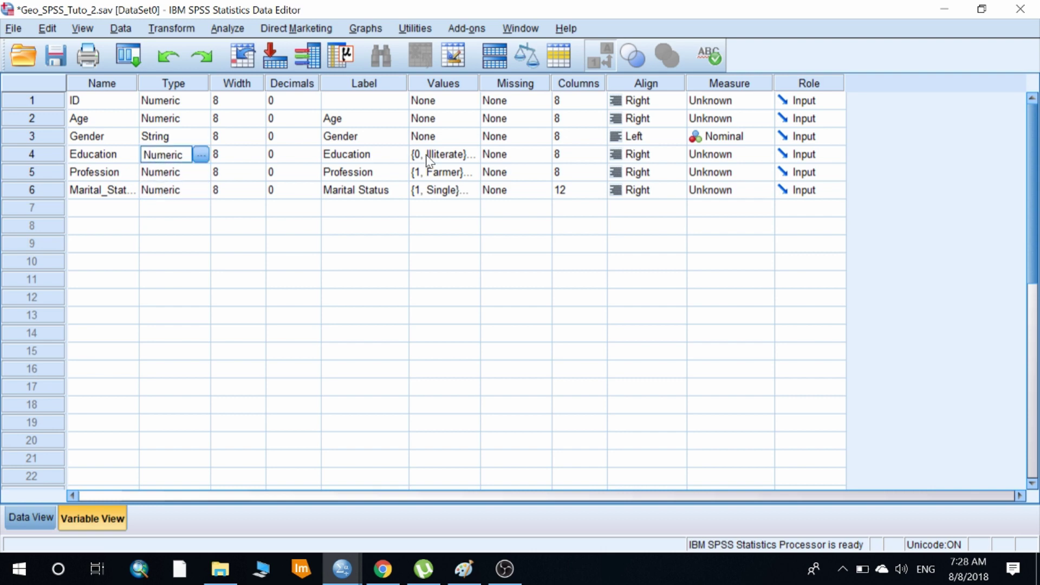
{"action": "left_click", "coordinate": [31, 517]}
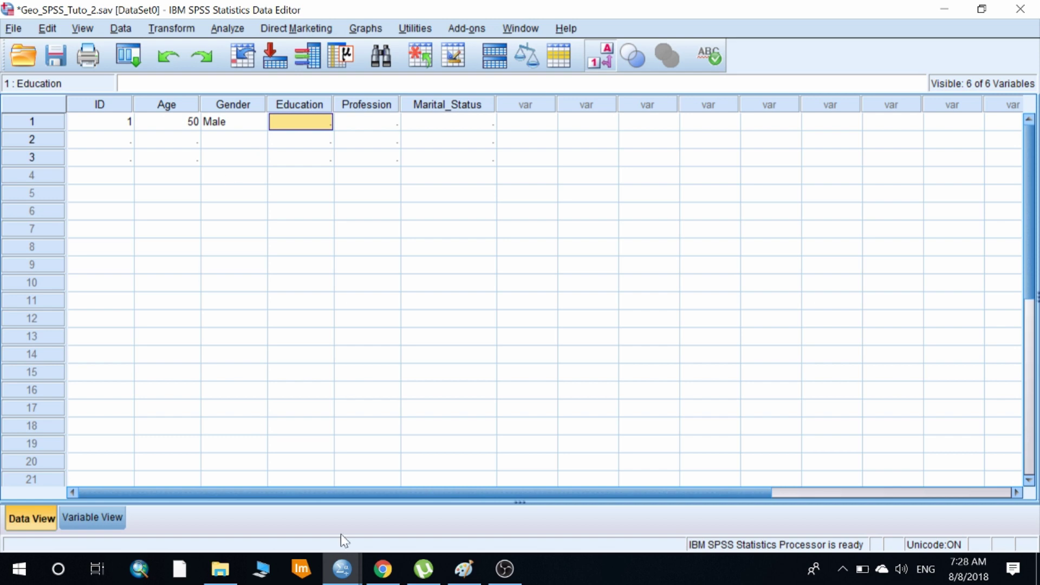
Consult the Education codes in Variables_Value.jpg in Paint, return to SPSS and enter 0 as the first case's Education
{"action": "left_click", "coordinate": [464, 569]}
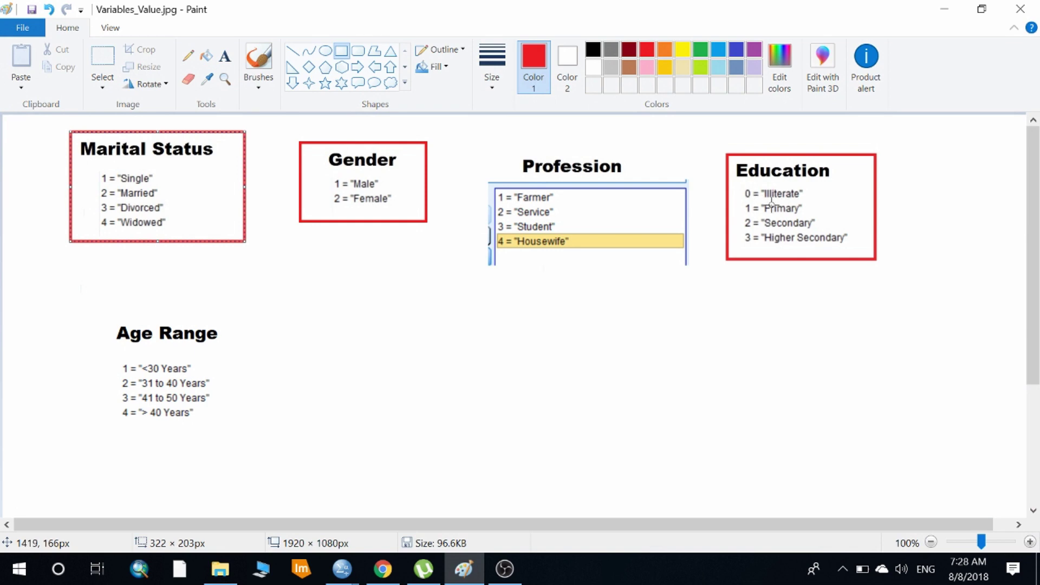
{"action": "key", "text": "alt+Tab"}
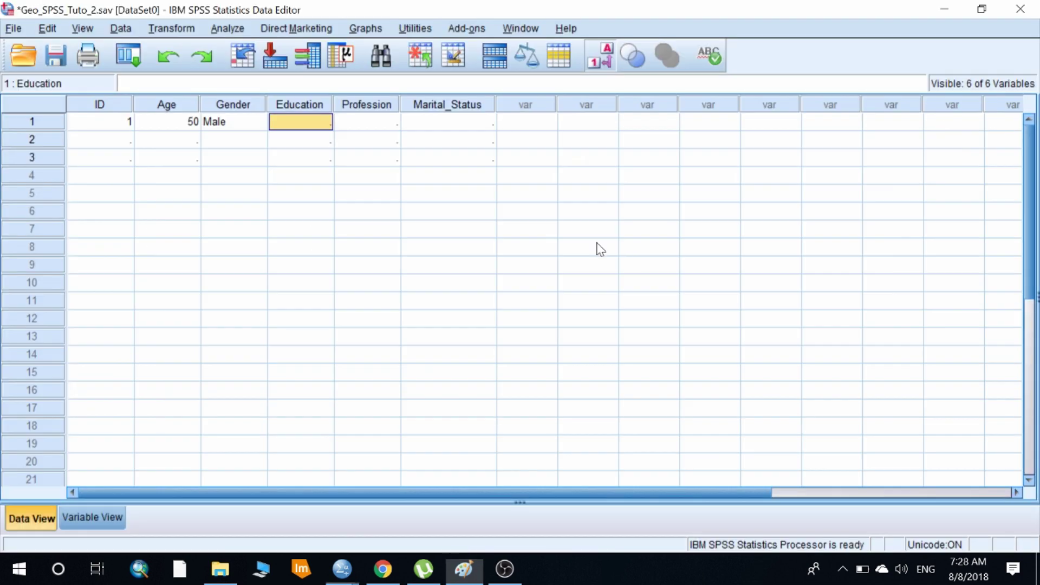
{"action": "type", "text": "0"}
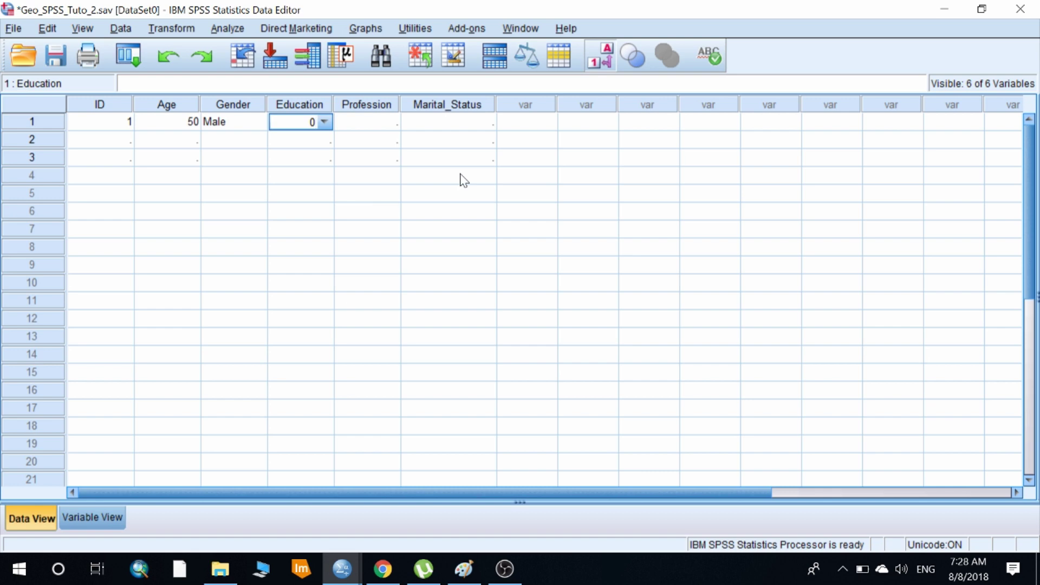
{"action": "key", "text": "Tab"}
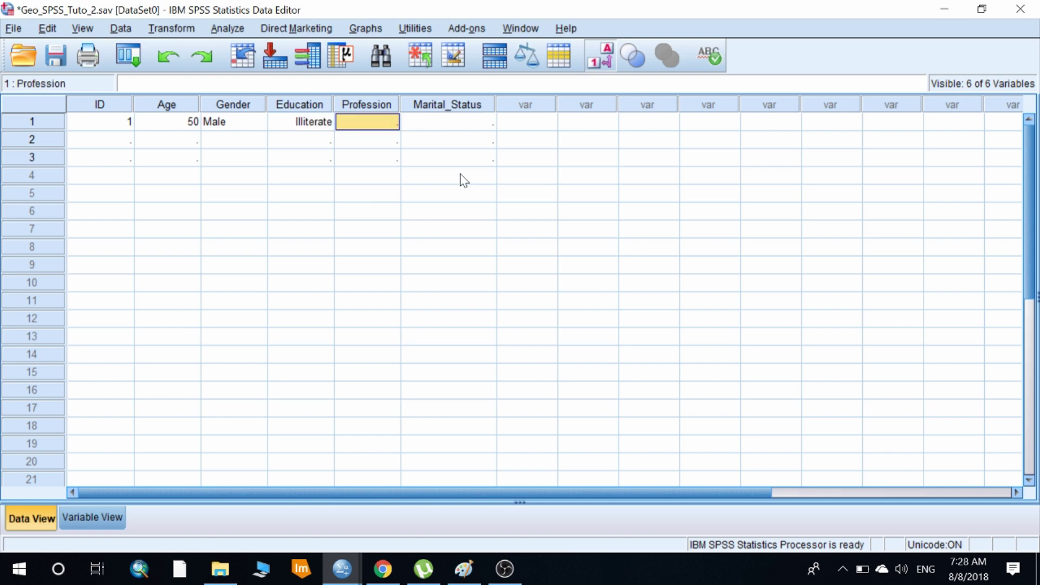
Toggle the value labels display on the first case's Education entry, leaving the data grid on numeric codes
{"action": "left_click", "coordinate": [313, 121]}
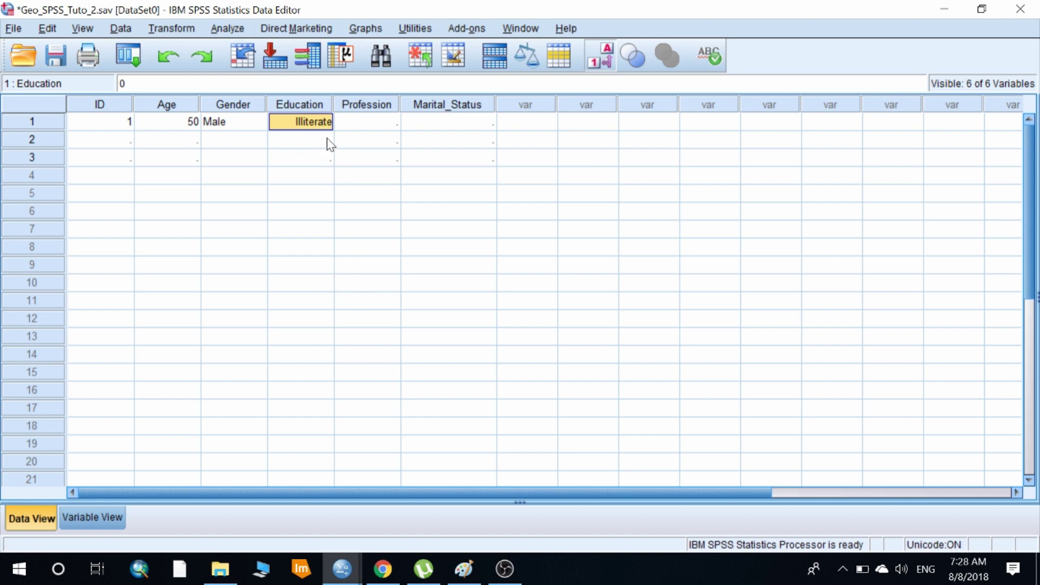
{"action": "left_click", "coordinate": [304, 139]}
{"action": "left_click", "coordinate": [307, 120]}
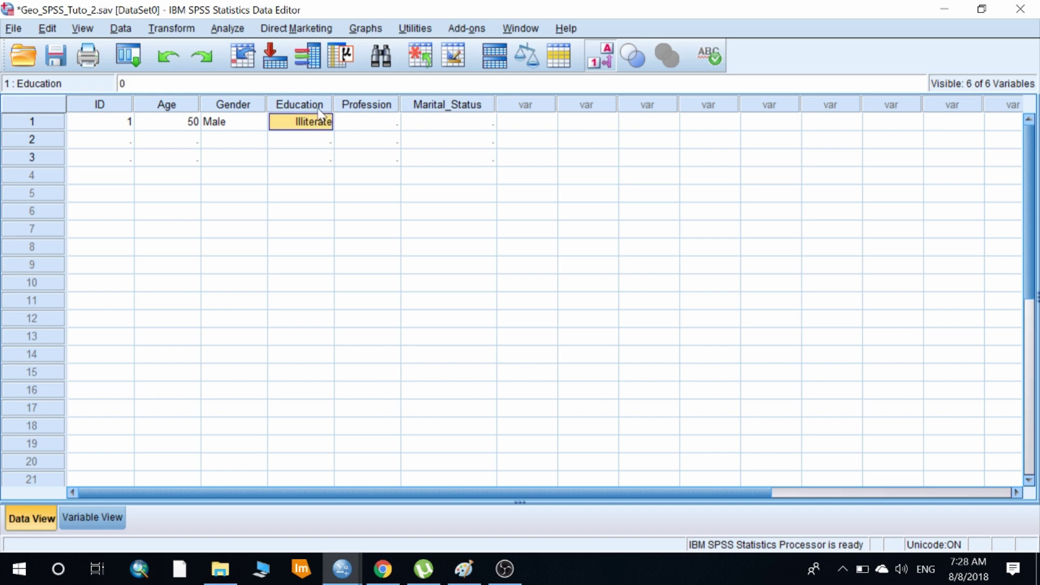
{"action": "left_click", "coordinate": [600, 59]}
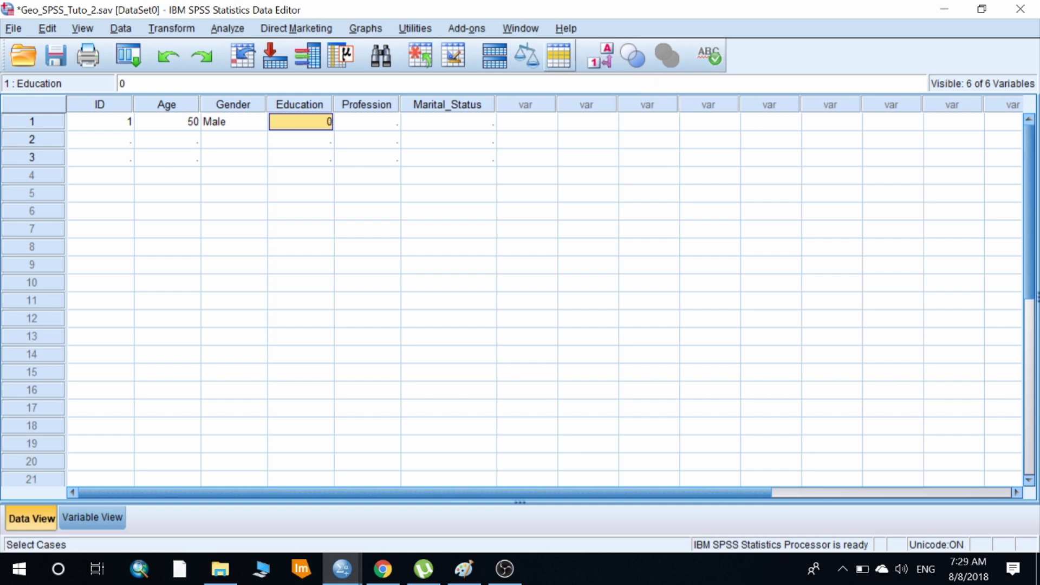
{"action": "left_click", "coordinate": [599, 65]}
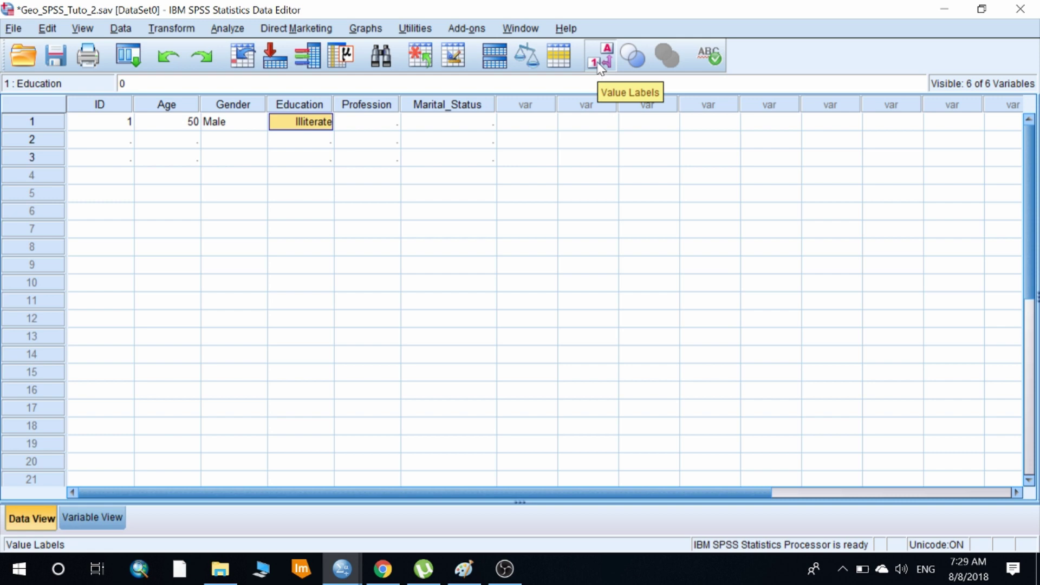
{"action": "left_click", "coordinate": [599, 65]}
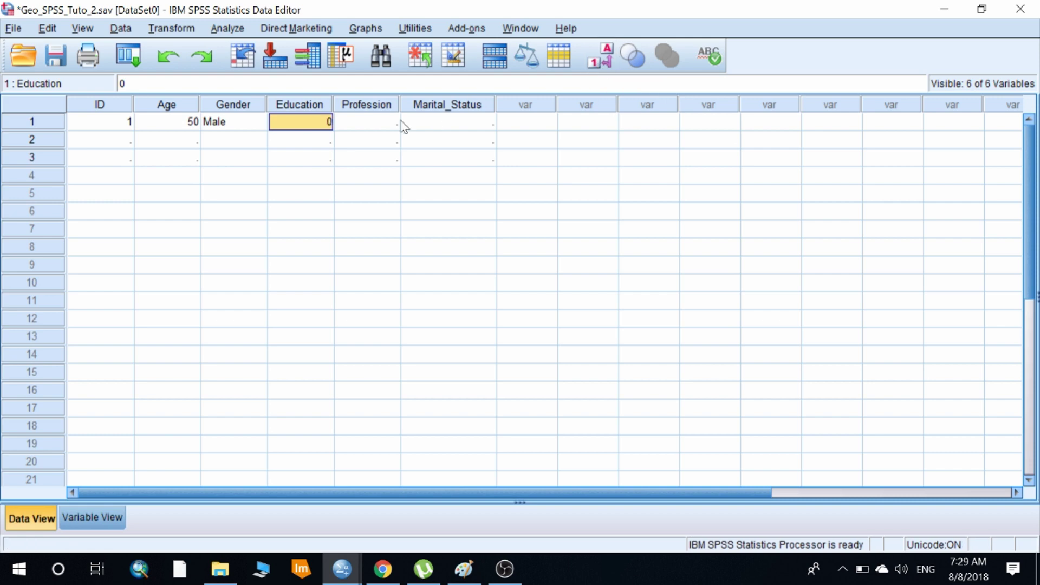
Consult the Profession codes in Variables_Value.jpg in Paint, return to SPSS and enter 2 as the first case's Profession
{"action": "left_click", "coordinate": [358, 123]}
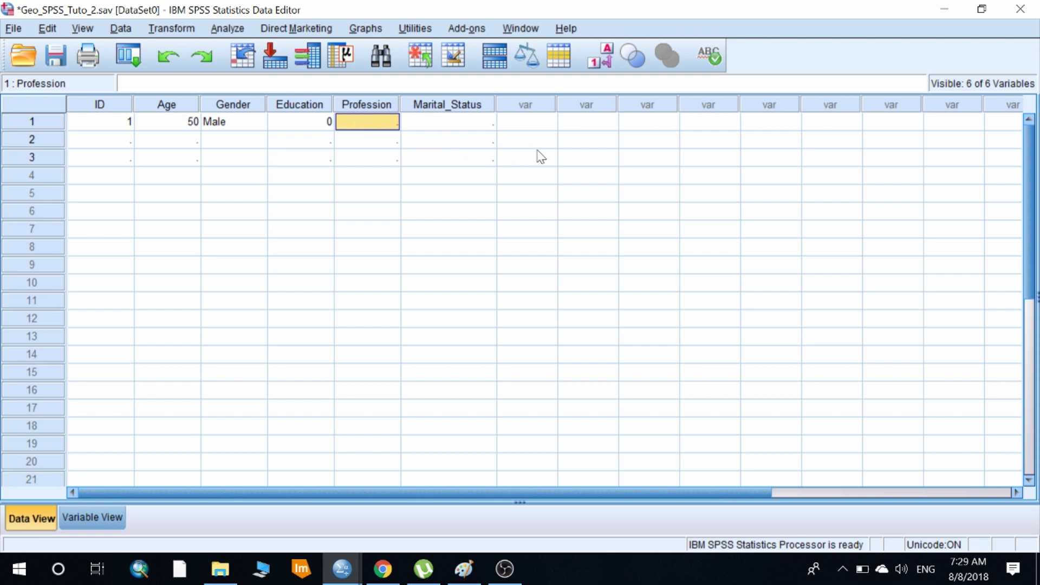
{"action": "key", "text": "alt+Tab"}
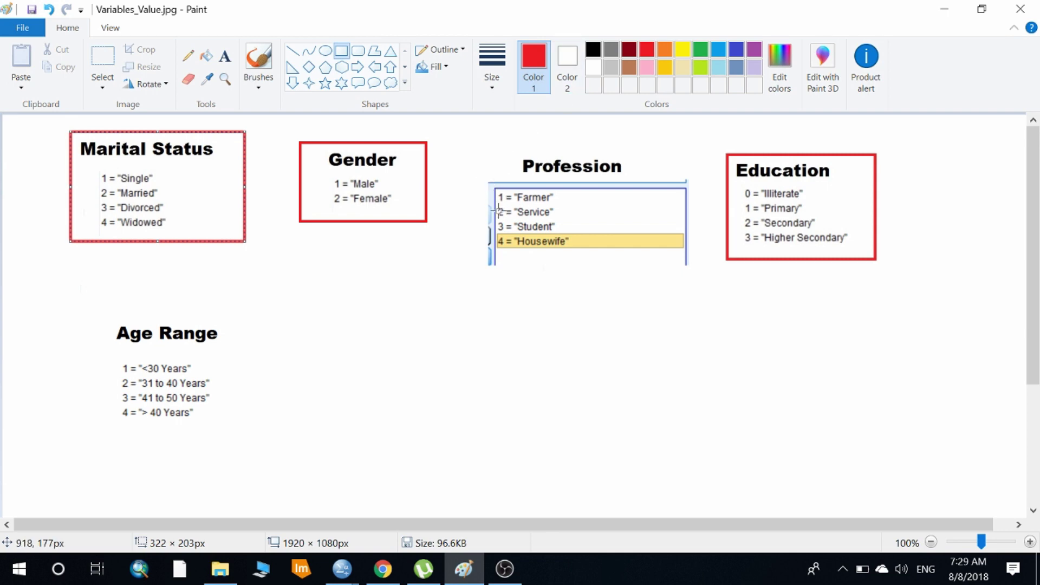
{"action": "key", "text": "alt+Tab"}
{"action": "type", "text": "2"}
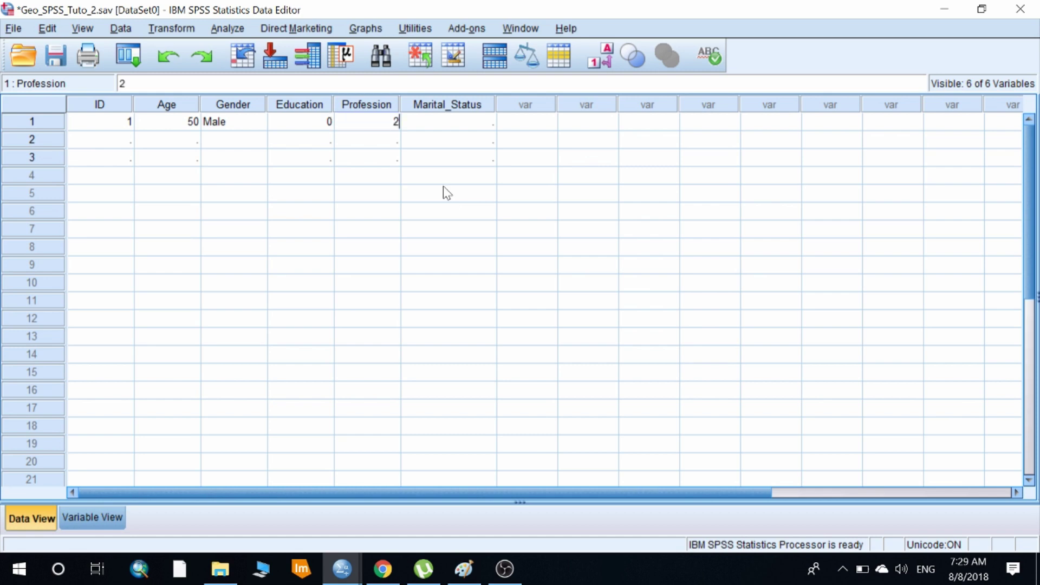
{"action": "key", "text": "Tab"}
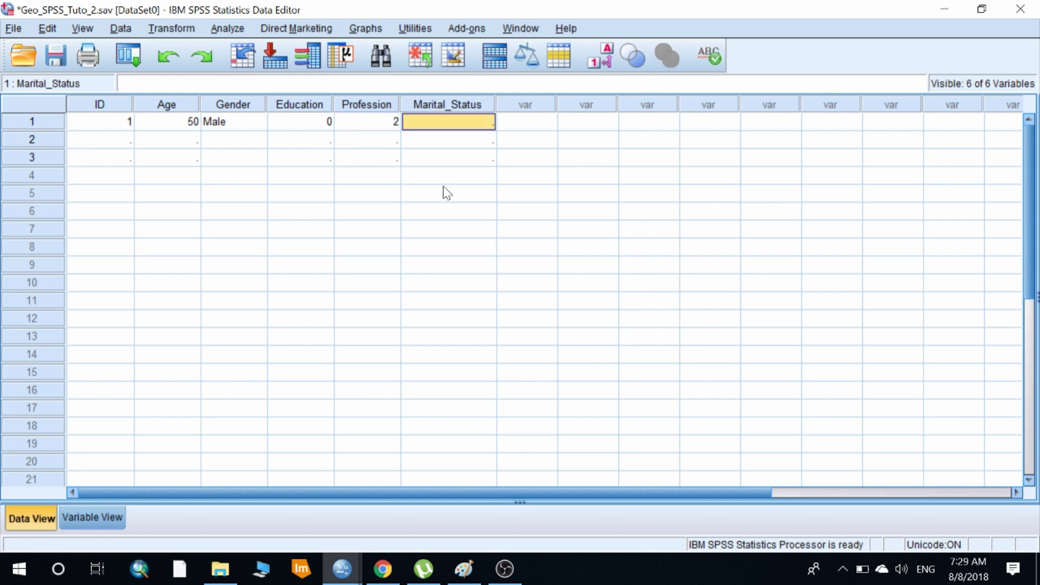
Look up the Marital Status codes in the Paint image, return to SPSS and enter 2 as the first case's Marital_Status
{"action": "key", "text": "alt+Tab"}
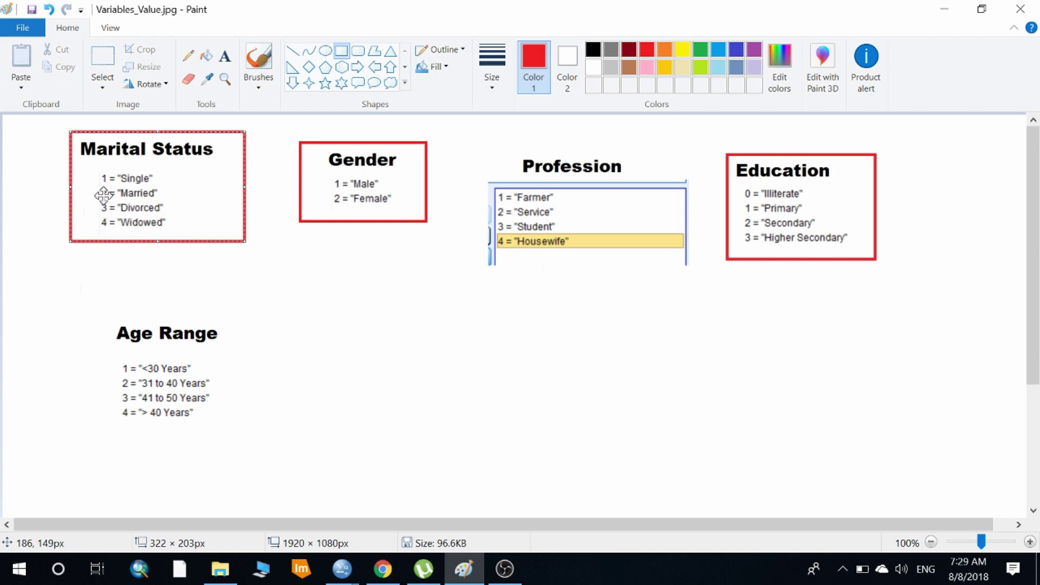
{"action": "key", "text": "alt+Tab"}
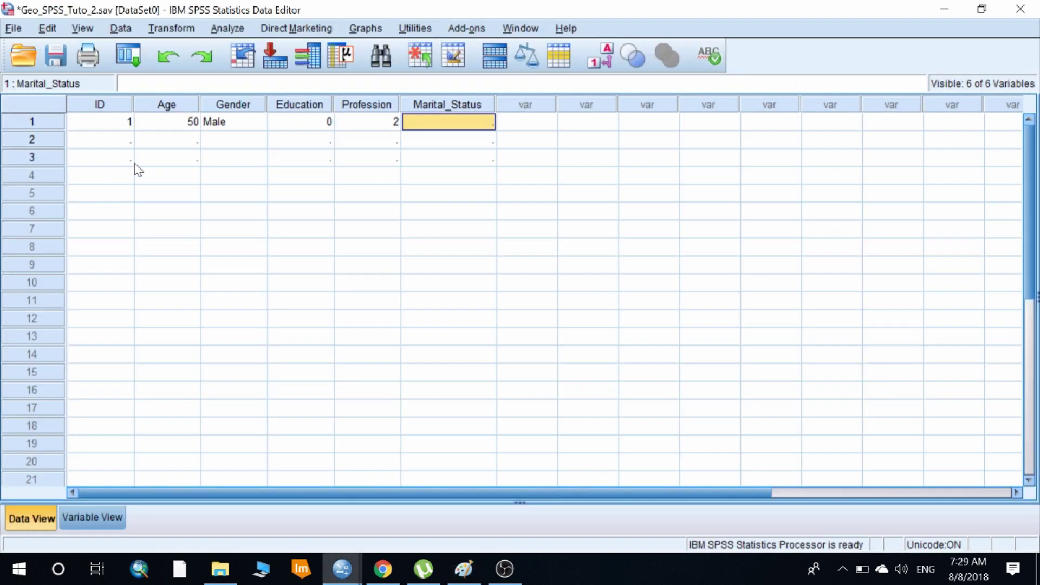
{"action": "type", "text": "2"}
{"action": "key", "text": "Return"}
Start the second case in row 2 by entering 2 as its ID
{"action": "key", "text": "Left"}
{"action": "key", "text": "Left"}
{"action": "key", "text": "Left"}
{"action": "key", "text": "Left"}
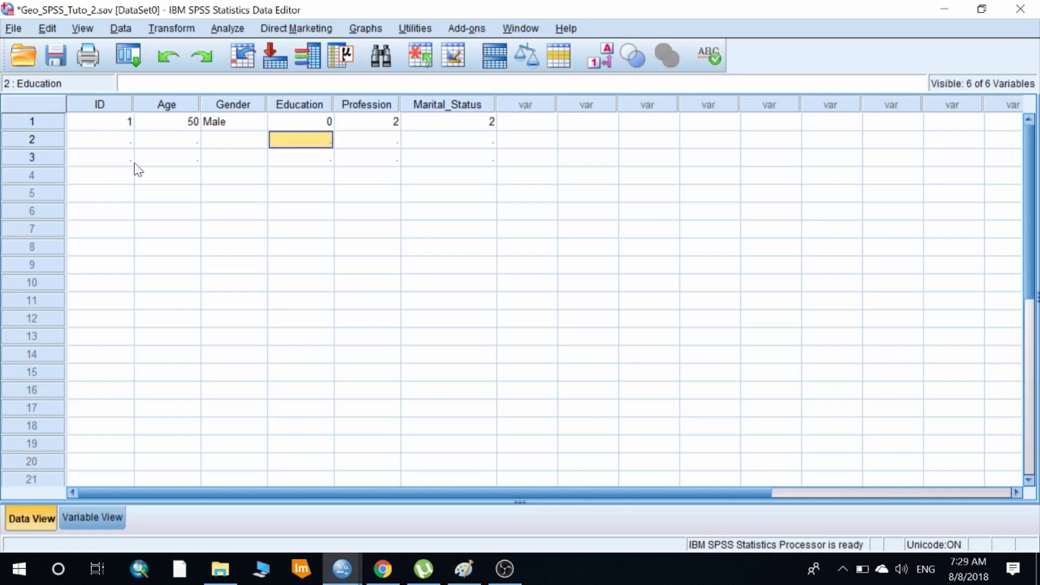
{"action": "key", "text": "Left"}
{"action": "type", "text": "2"}
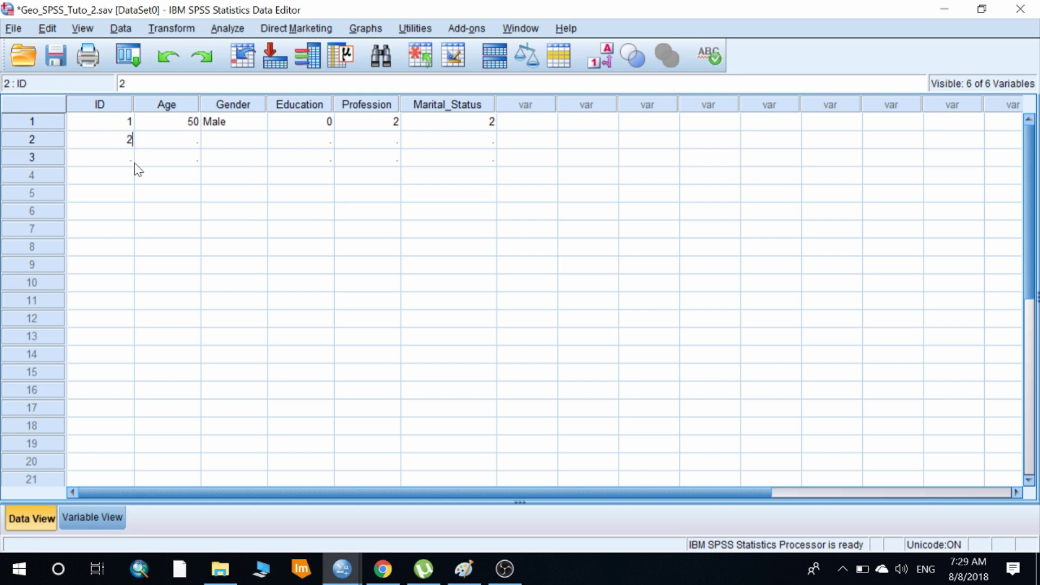
{"action": "key", "text": "Tab"}
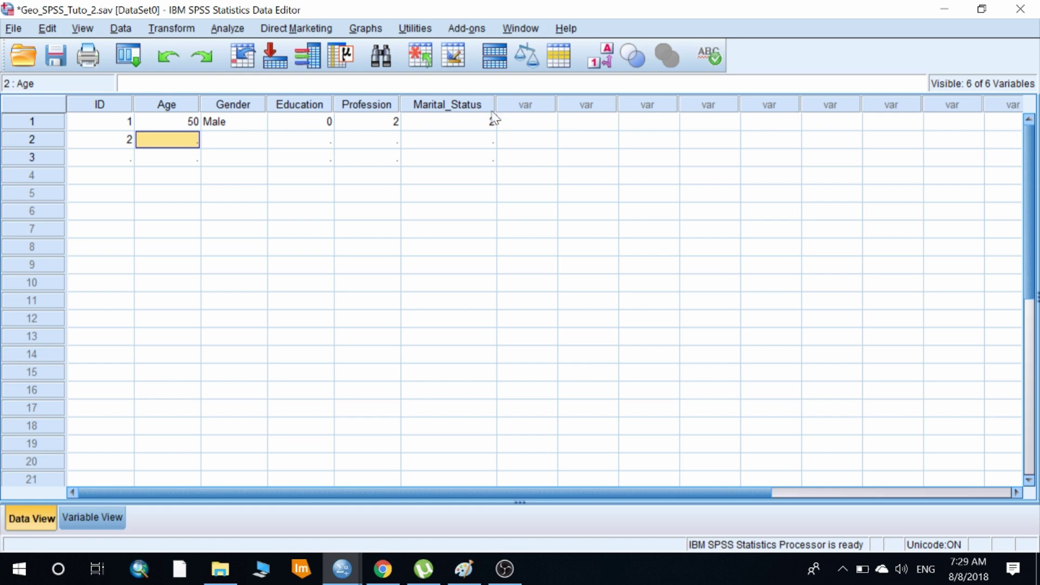
Switch the value labels display on and off to compare the first case's labels with its codes, leaving numeric codes shown
{"action": "left_click", "coordinate": [604, 60]}
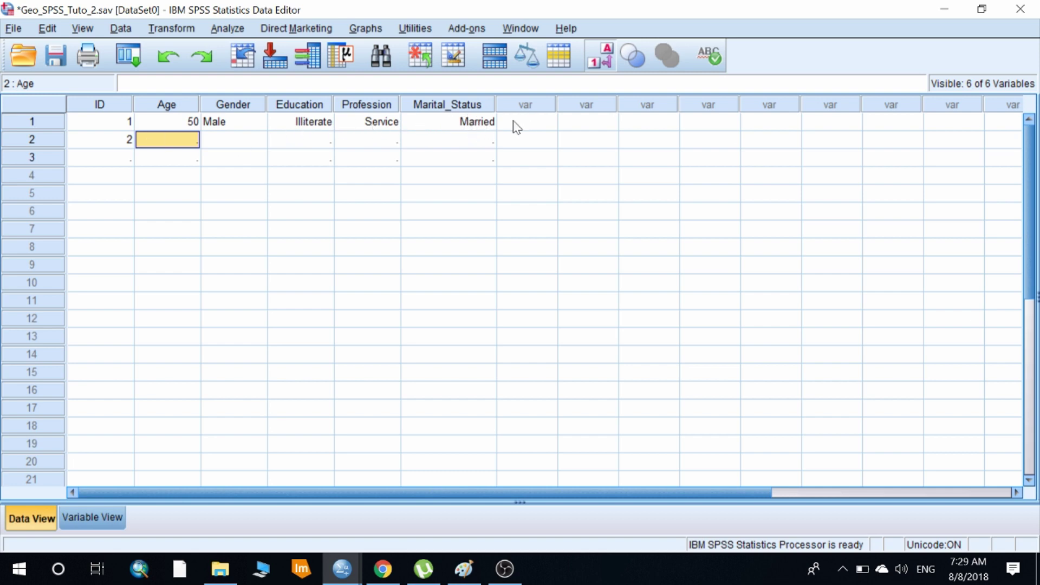
{"action": "left_click", "coordinate": [594, 60]}
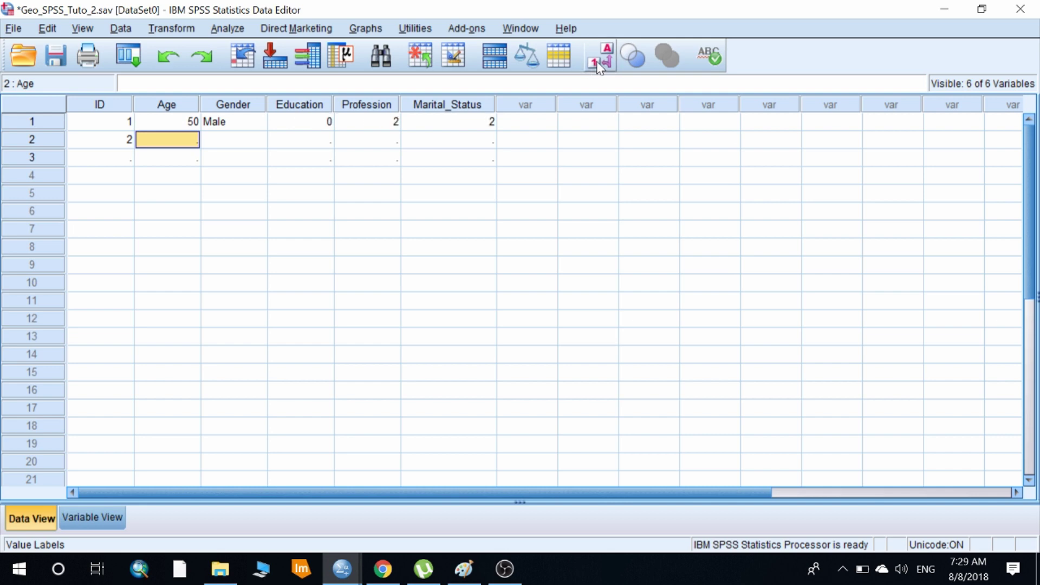
{"action": "left_click", "coordinate": [599, 67]}
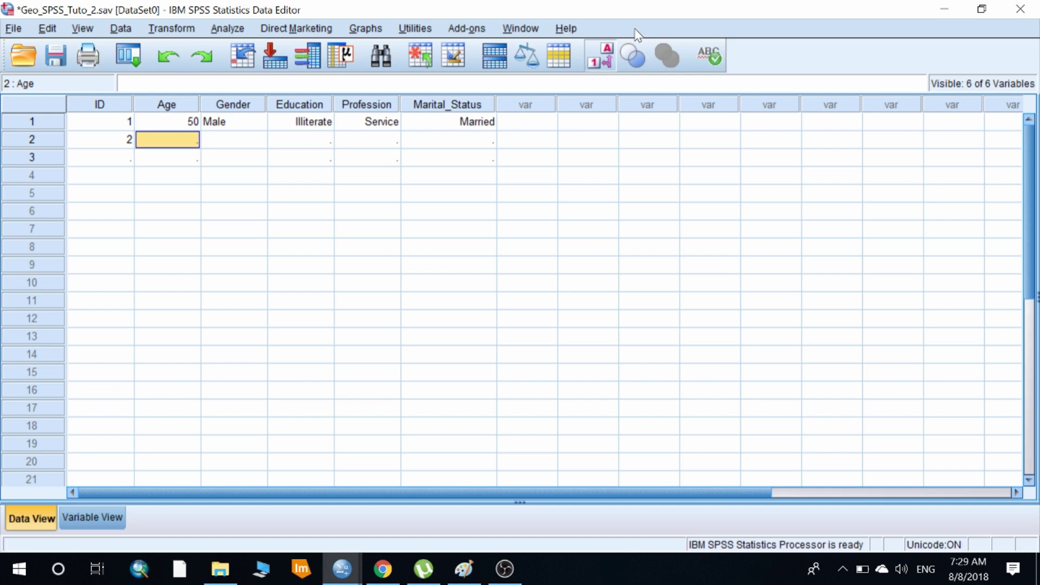
{"action": "left_click", "coordinate": [598, 63]}
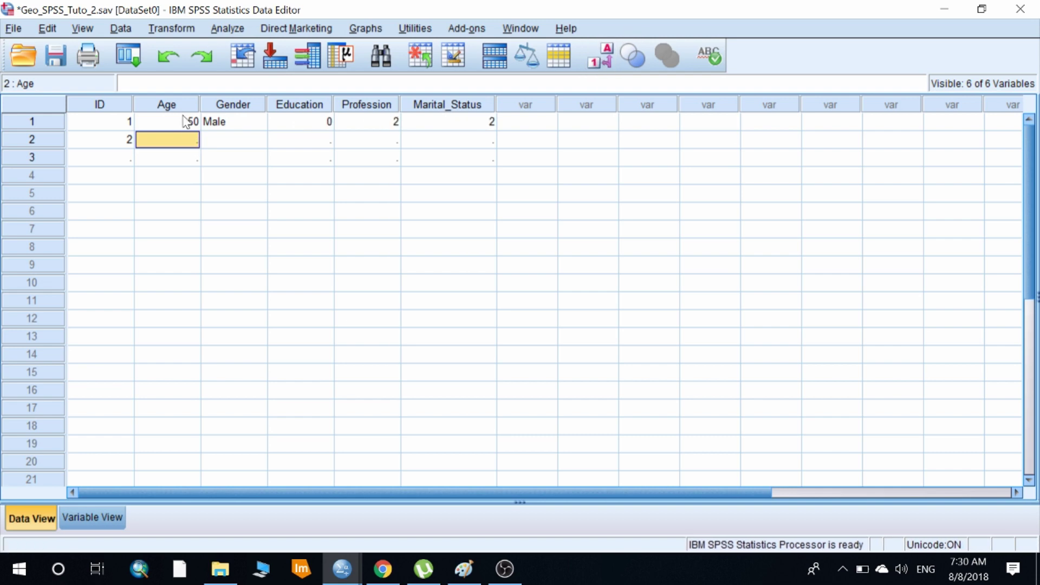
Enter 20 as the second case's Age and Female as its Gender
{"action": "type", "text": "20"}
{"action": "key", "text": "Tab"}
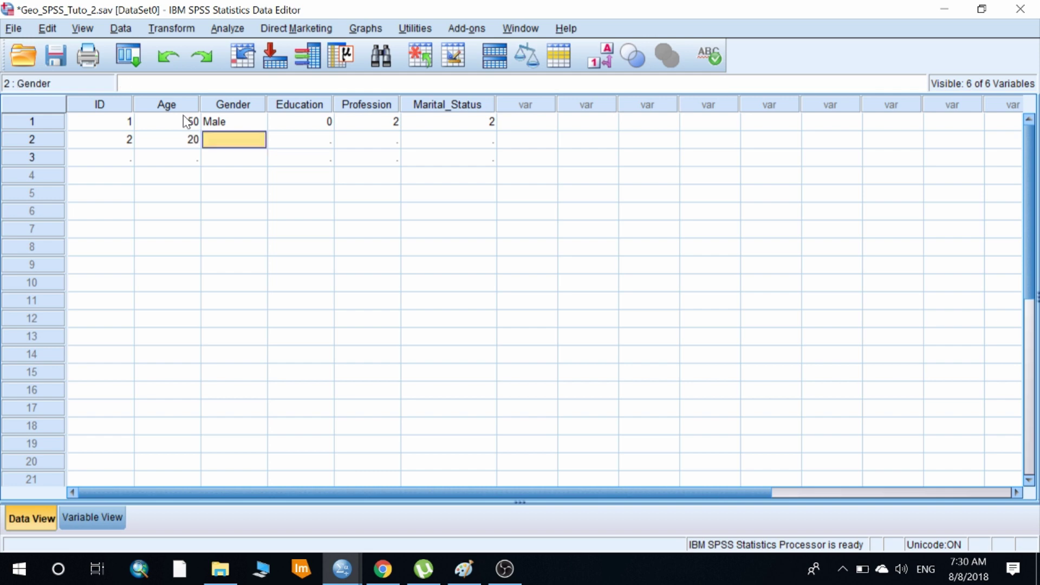
{"action": "type", "text": "F"}
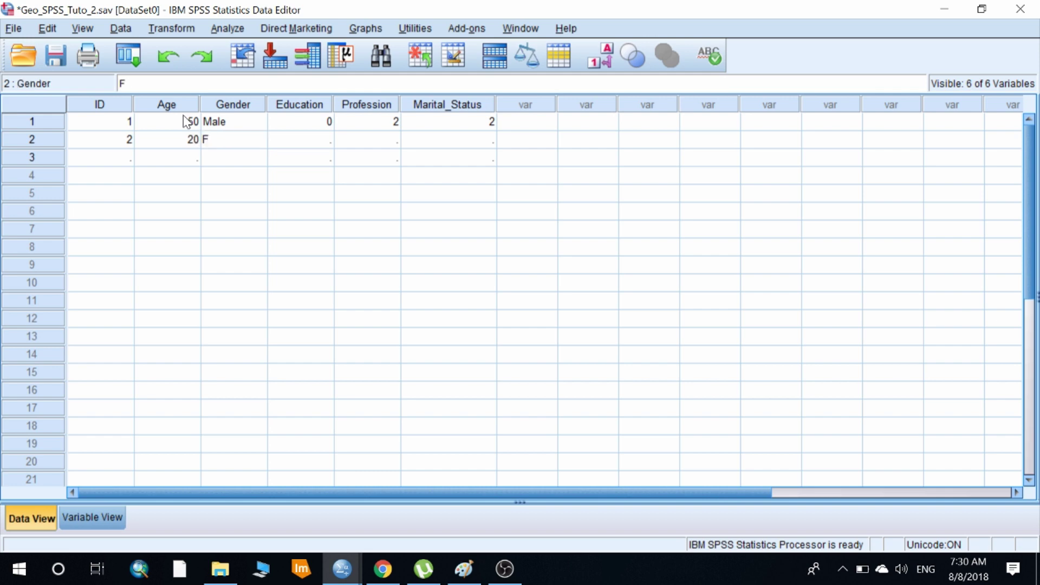
{"action": "type", "text": "emale"}
{"action": "key", "text": "Tab"}
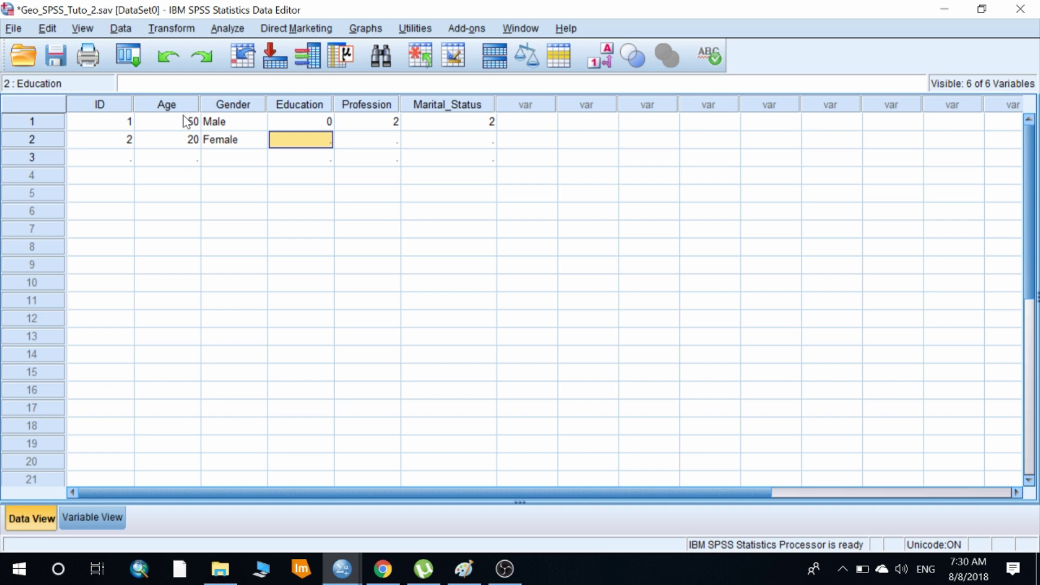
Consult the Education codes in the Paint image, return to SPSS and enter 2 as the second case's Education
{"action": "key", "text": "alt+Tab"}
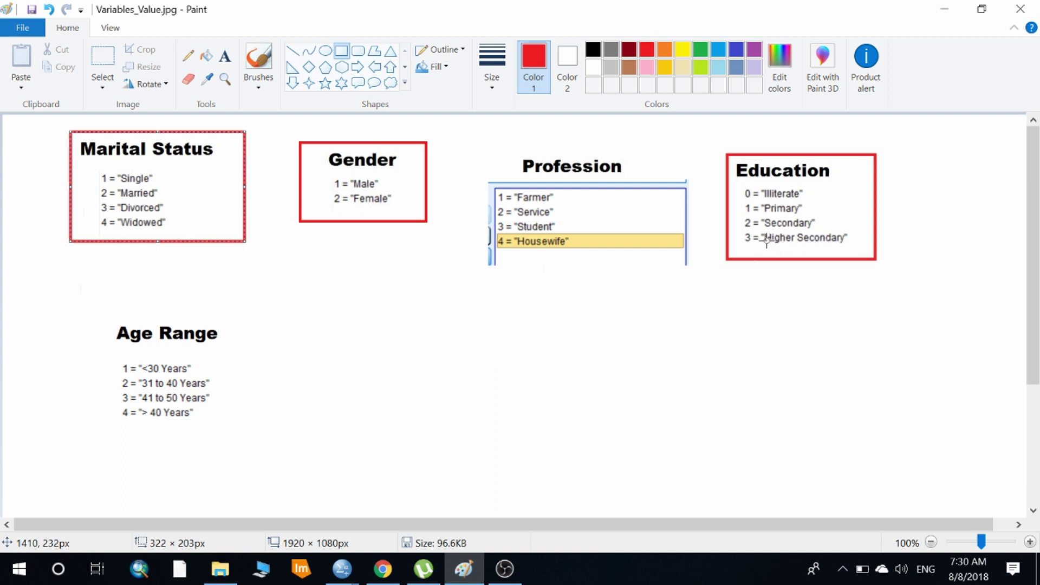
{"action": "key", "text": "alt+Tab"}
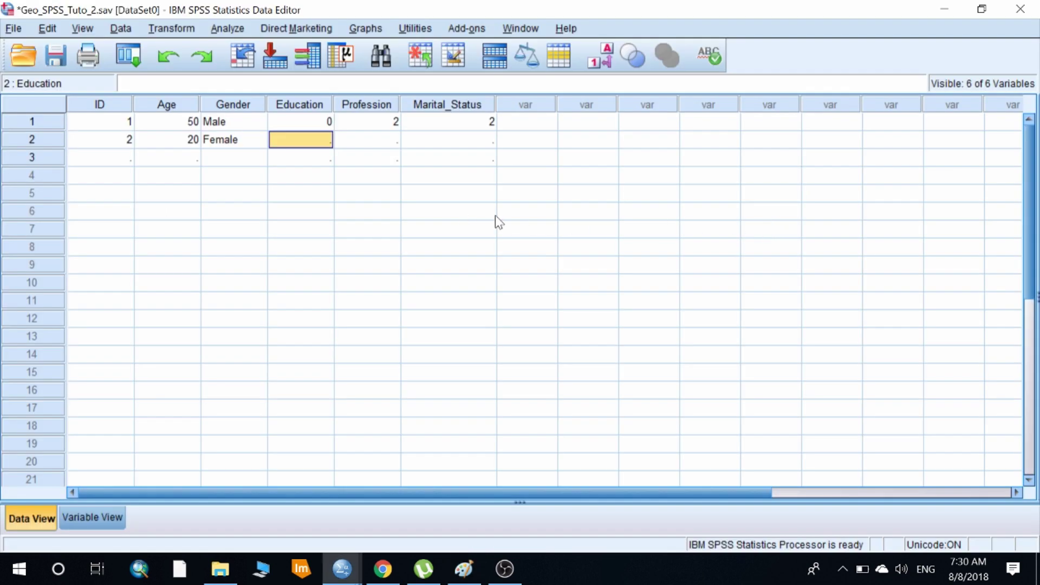
{"action": "type", "text": "2"}
{"action": "key", "text": "Tab"}
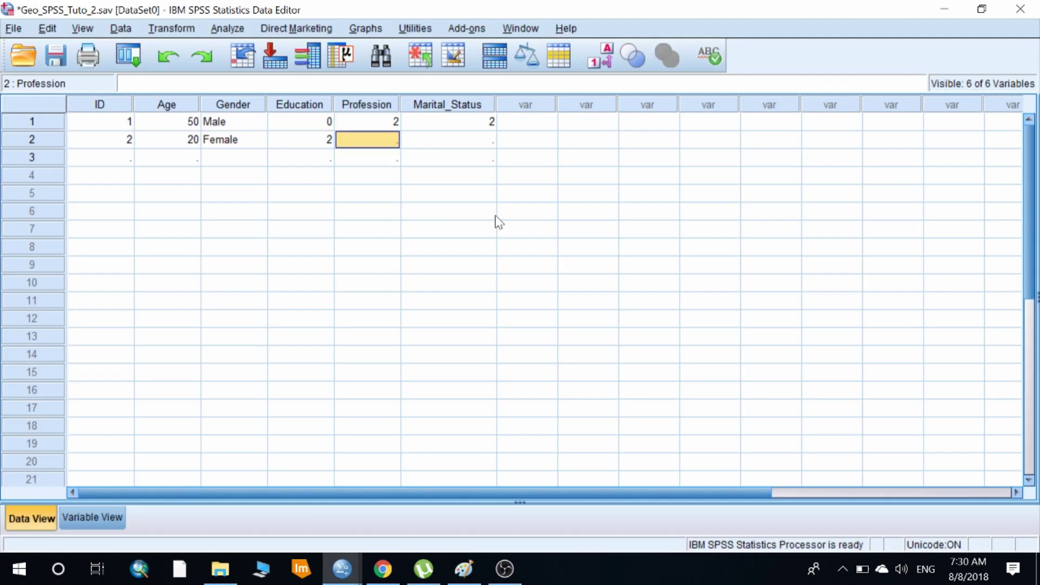
Consult the Profession codes in the Paint image, return to SPSS and enter 4 as the second case's Profession
{"action": "key", "text": "alt+Tab"}
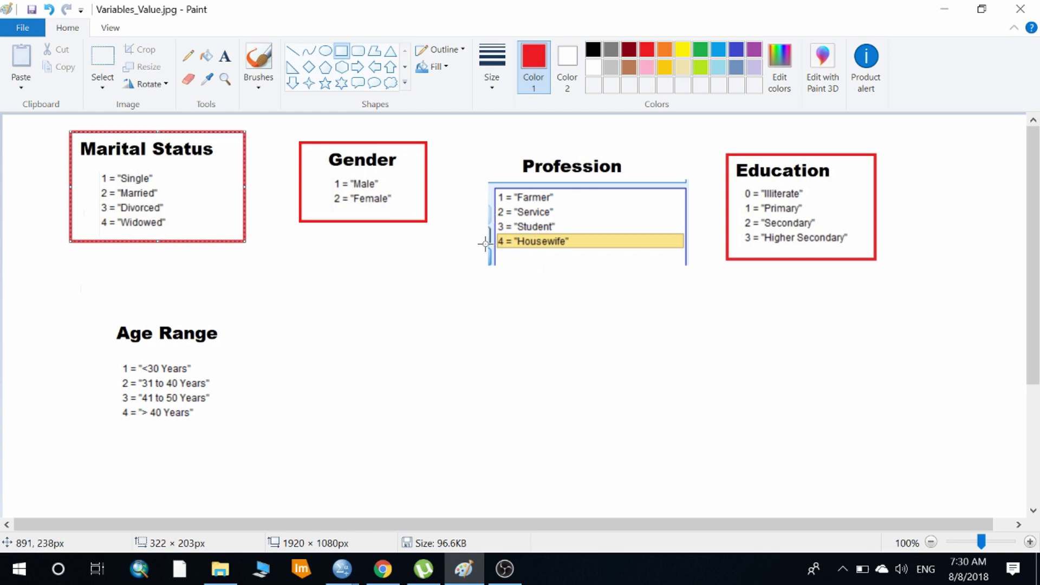
{"action": "key", "text": "alt+Tab"}
{"action": "type", "text": "4"}
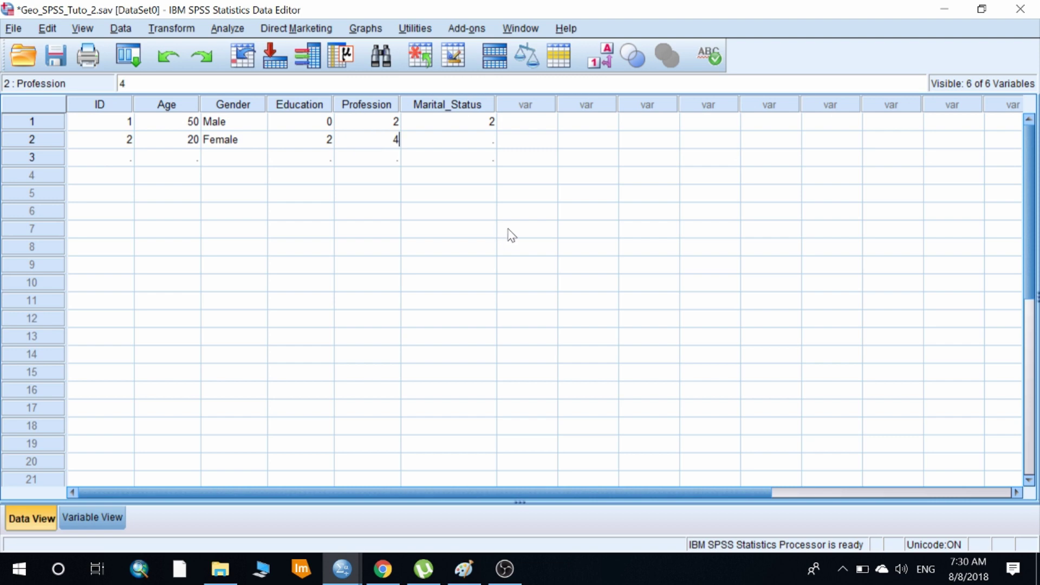
{"action": "key", "text": "Tab"}
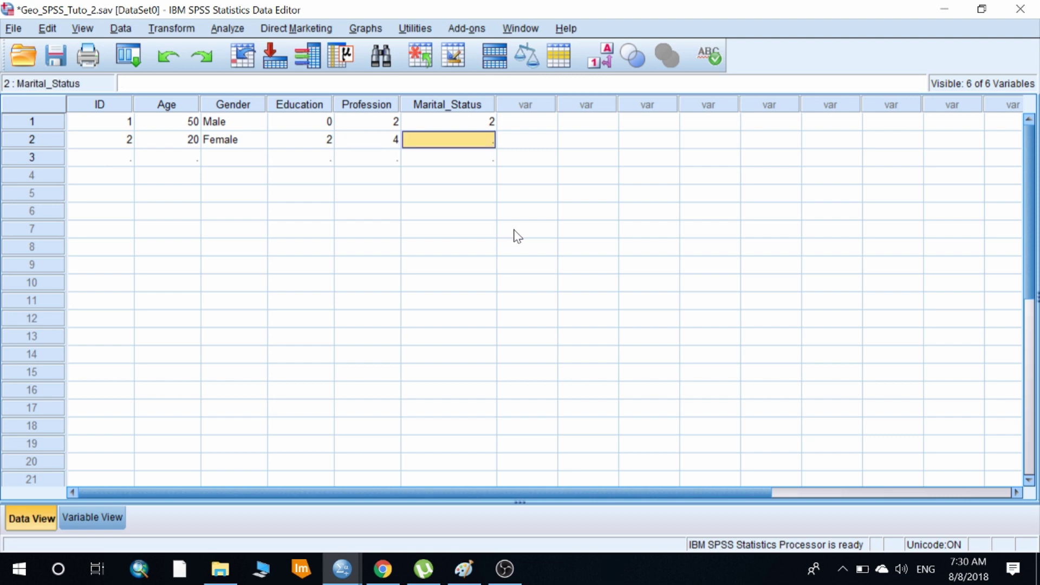
Check the data types defined for Marital_Status and Gender in the variable definitions, and return to the data grid
{"action": "left_click", "coordinate": [92, 517]}
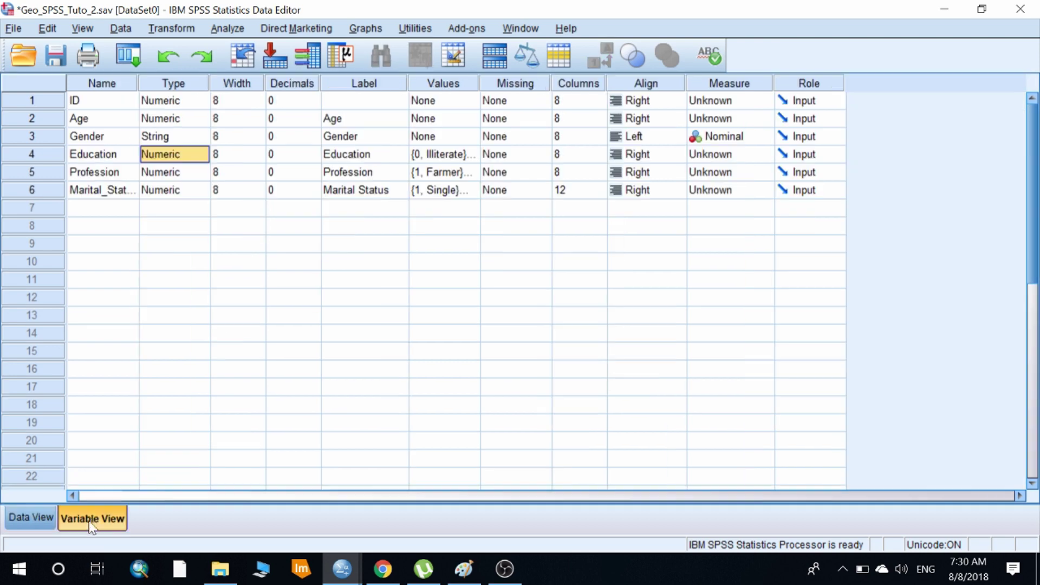
{"action": "left_click", "coordinate": [174, 187]}
{"action": "left_click", "coordinate": [163, 138]}
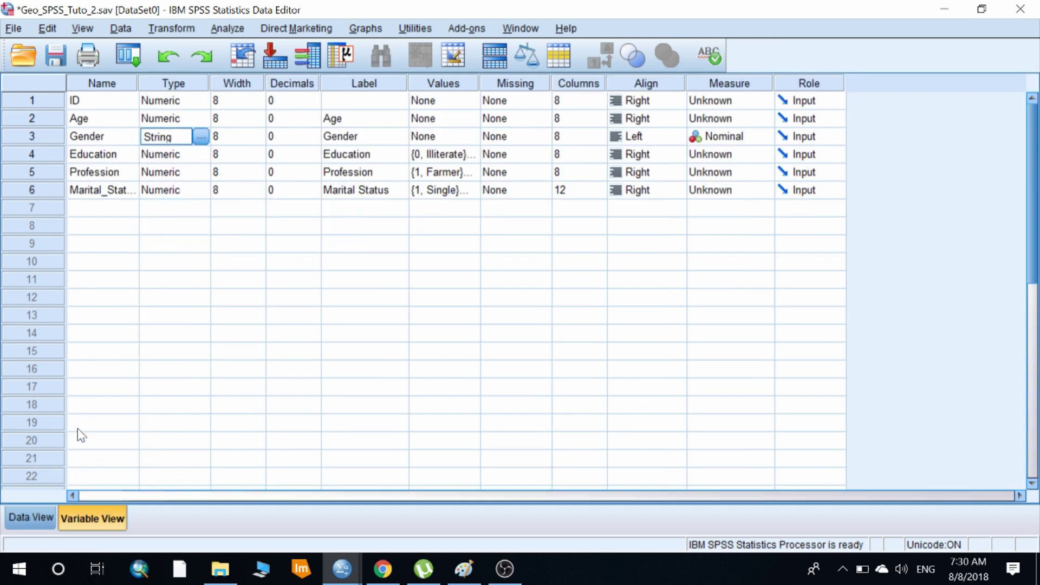
{"action": "left_click", "coordinate": [47, 518]}
Consult the Marital Status codes in the Paint image, return to SPSS and enter 2 as the second case's Marital_Status
{"action": "key", "text": "alt+Tab"}
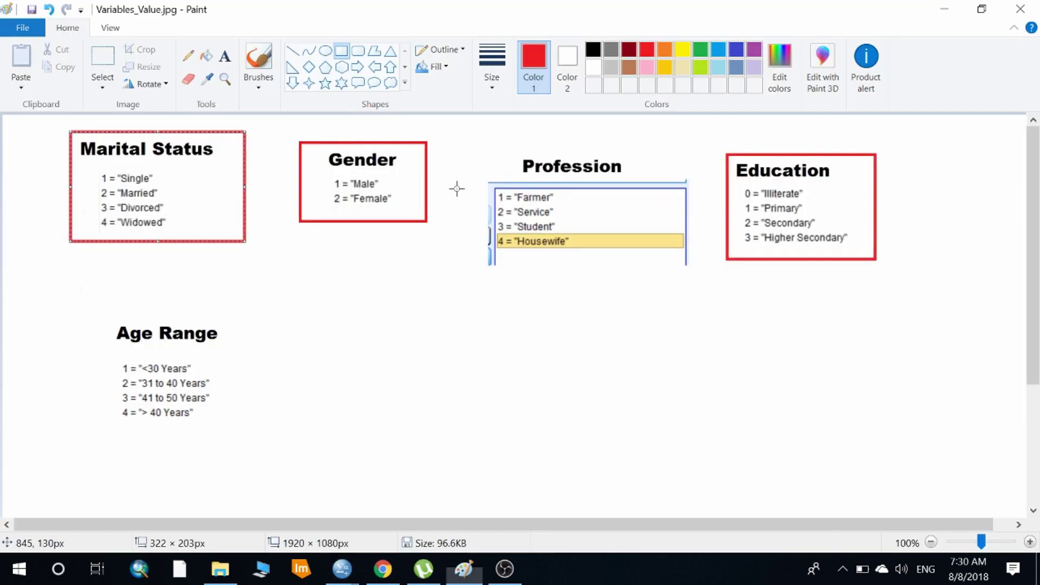
{"action": "key", "text": "alt+Tab"}
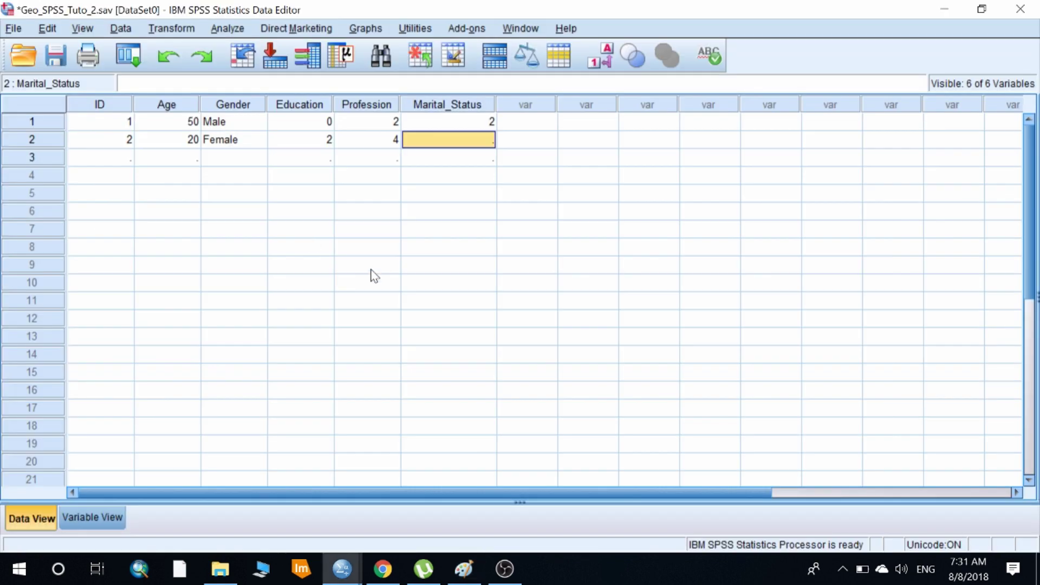
{"action": "type", "text": "2"}
{"action": "key", "text": "Return"}
Enter the third case in row 3 with ID 3, Age 20, Gender Male, Education 3, Profession 3 and Marital_Status 1, and save the dataset
{"action": "key", "text": "Left"}
{"action": "key", "text": "Left"}
{"action": "key", "text": "Left"}
{"action": "key", "text": "Left"}
{"action": "key", "text": "Left"}
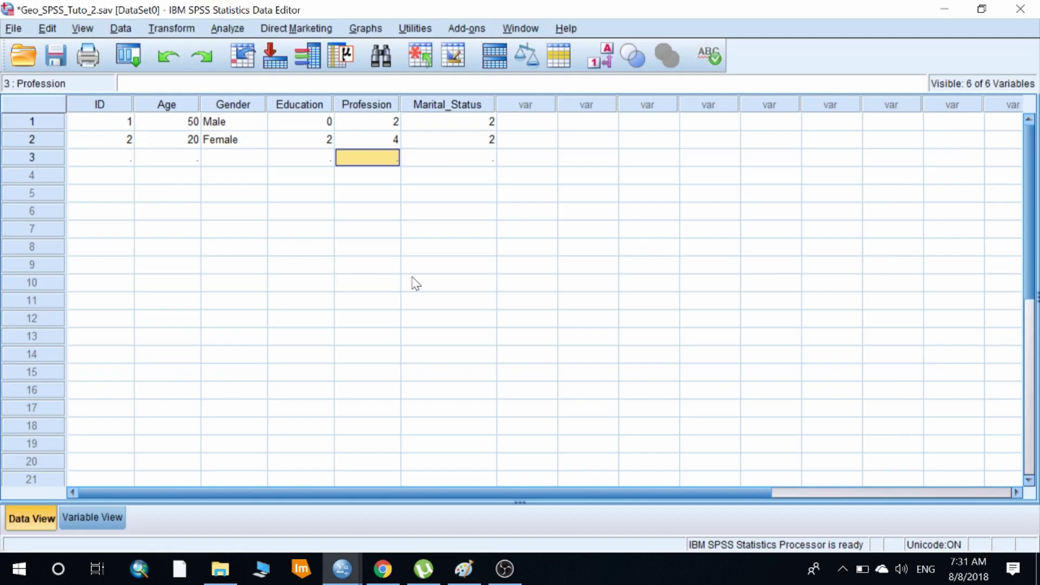
{"action": "type", "text": "3"}
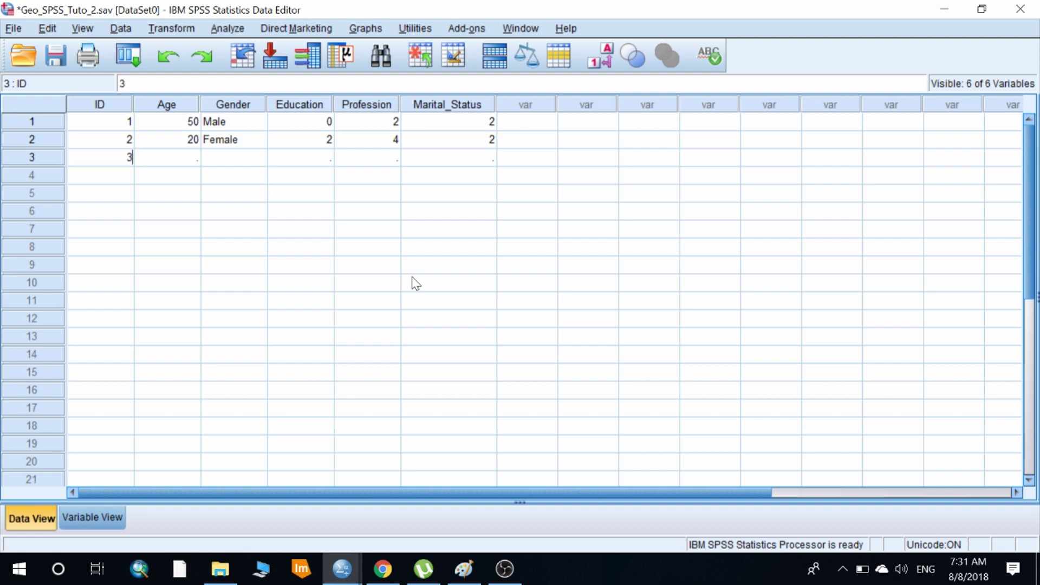
{"action": "key", "text": "Tab"}
{"action": "type", "text": "20\t1\t3\t3\t1"}
{"action": "key", "text": "Return"}
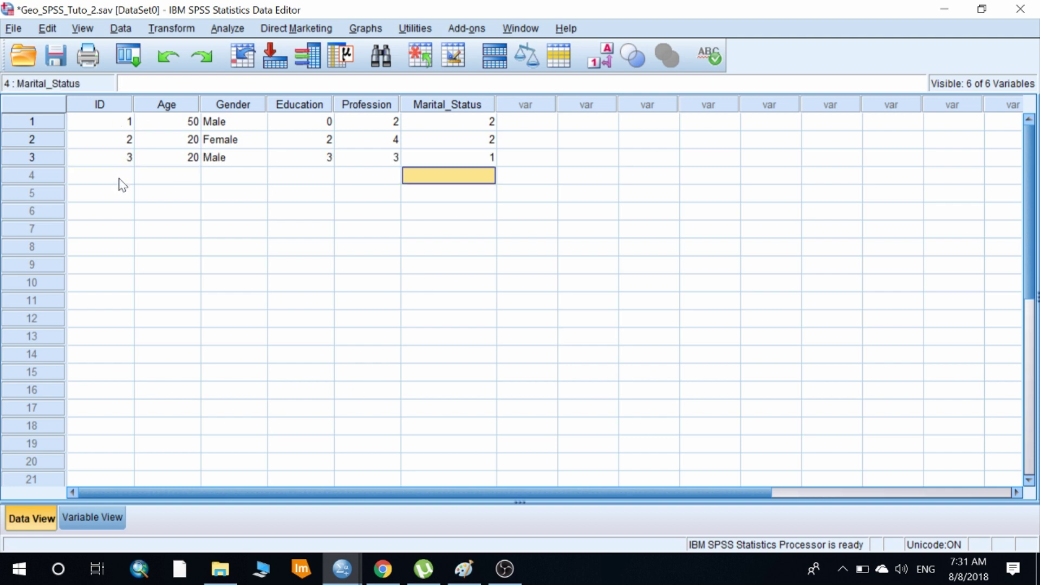
{"action": "left_click", "coordinate": [111, 211]}
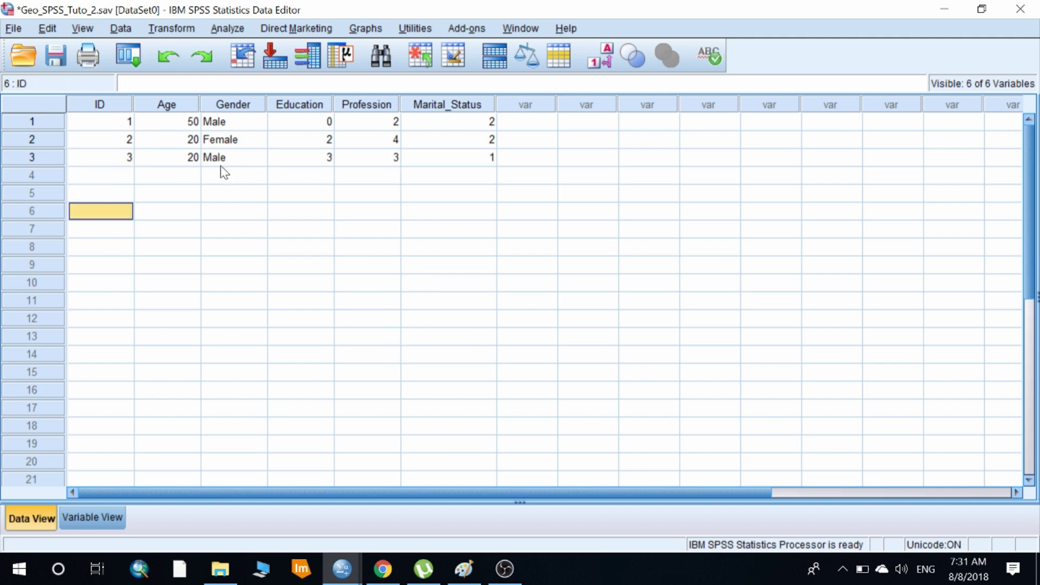
{"action": "left_click", "coordinate": [57, 60]}
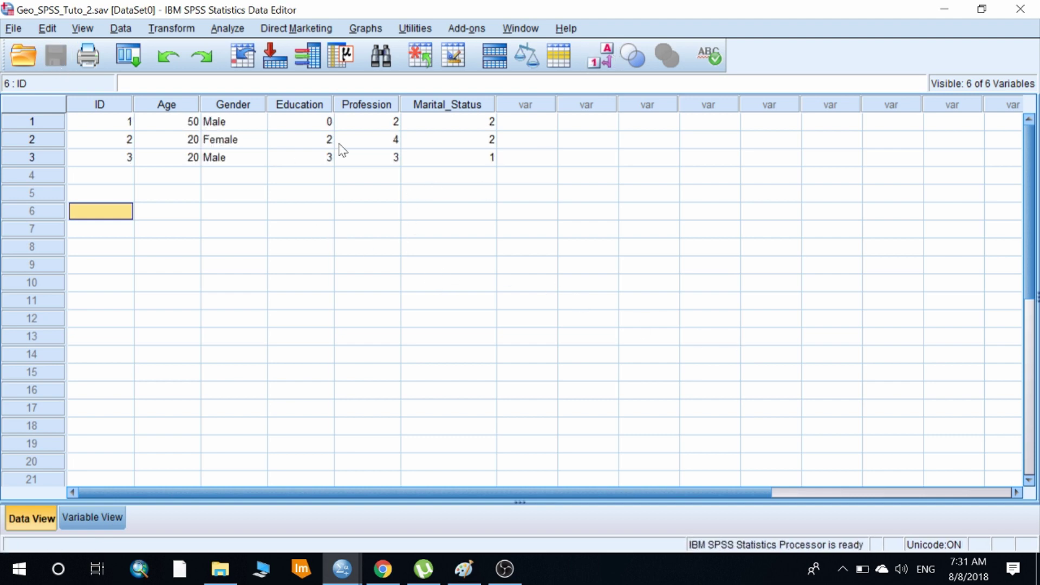
Toggle the value labels display for all three cases, leaving numeric codes shown, and select the first case's Gender entry
{"action": "left_click", "coordinate": [607, 61]}
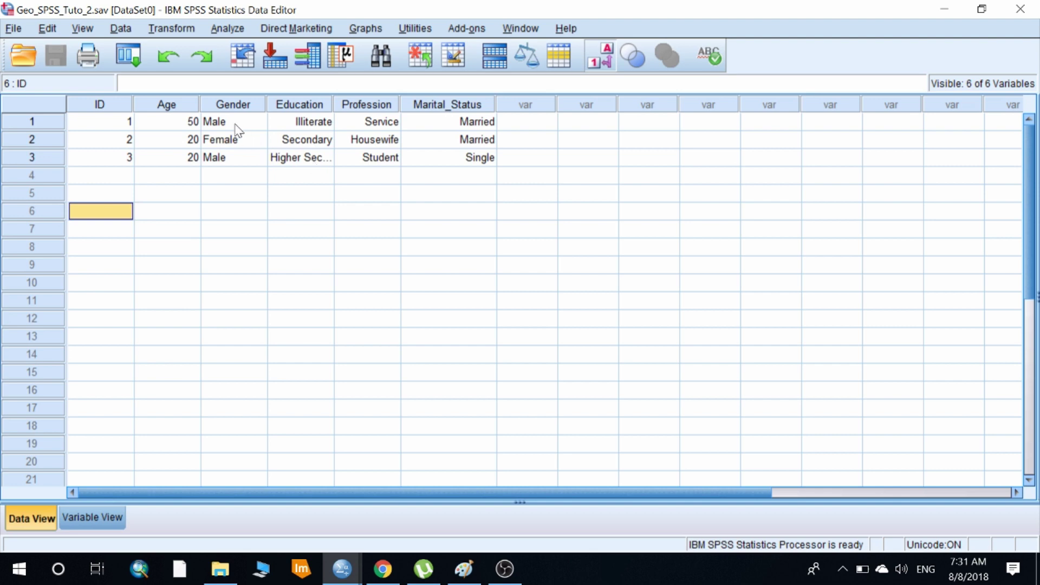
{"action": "left_click", "coordinate": [601, 57]}
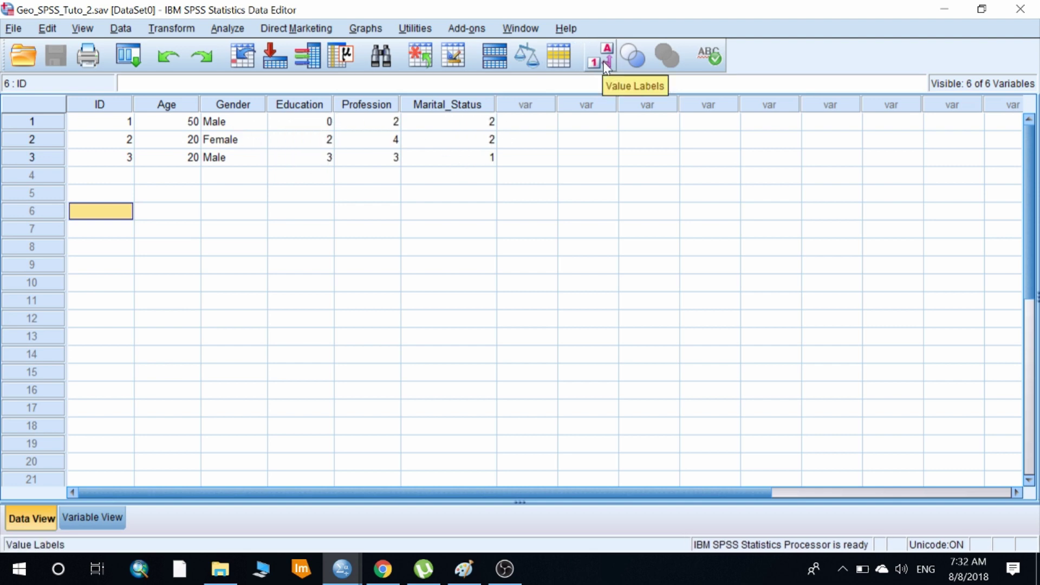
{"action": "left_click", "coordinate": [602, 63]}
{"action": "left_click", "coordinate": [599, 69]}
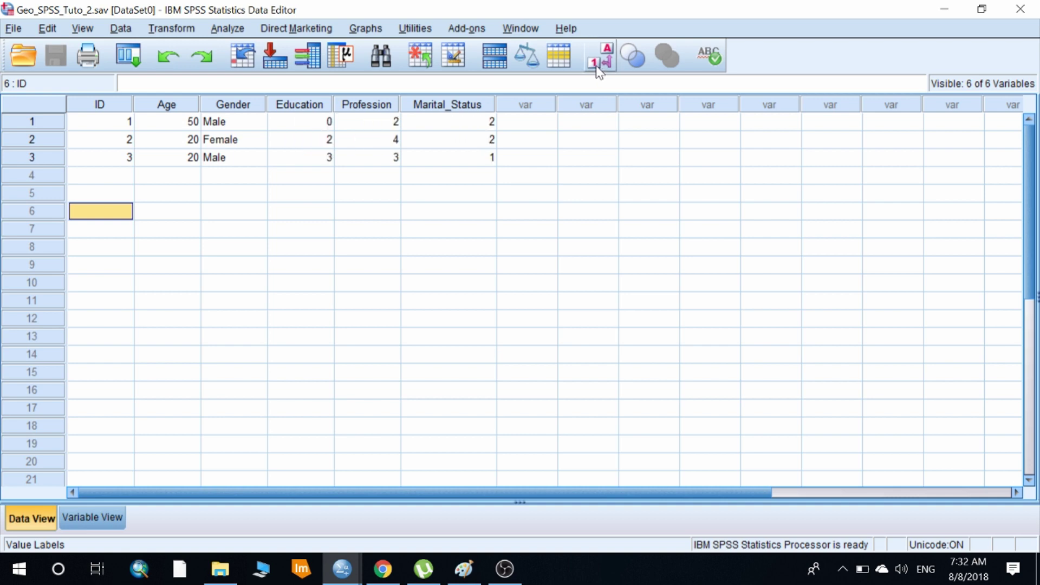
{"action": "left_click", "coordinate": [219, 124]}
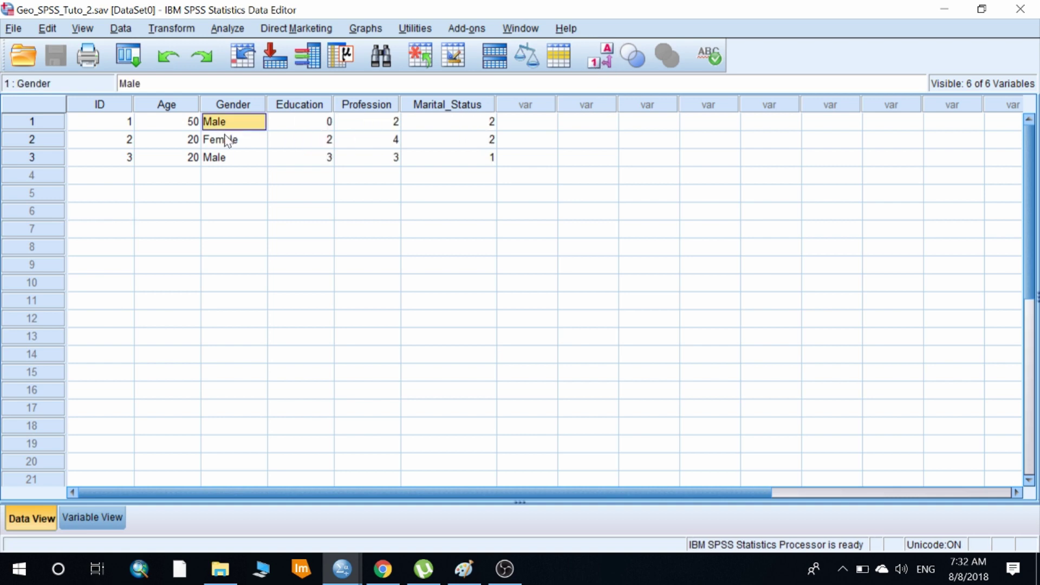
Review the Gender entries of the three cases in the data grid
{"action": "left_click", "coordinate": [226, 138]}
{"action": "left_click", "coordinate": [227, 158]}
{"action": "left_click", "coordinate": [227, 141]}
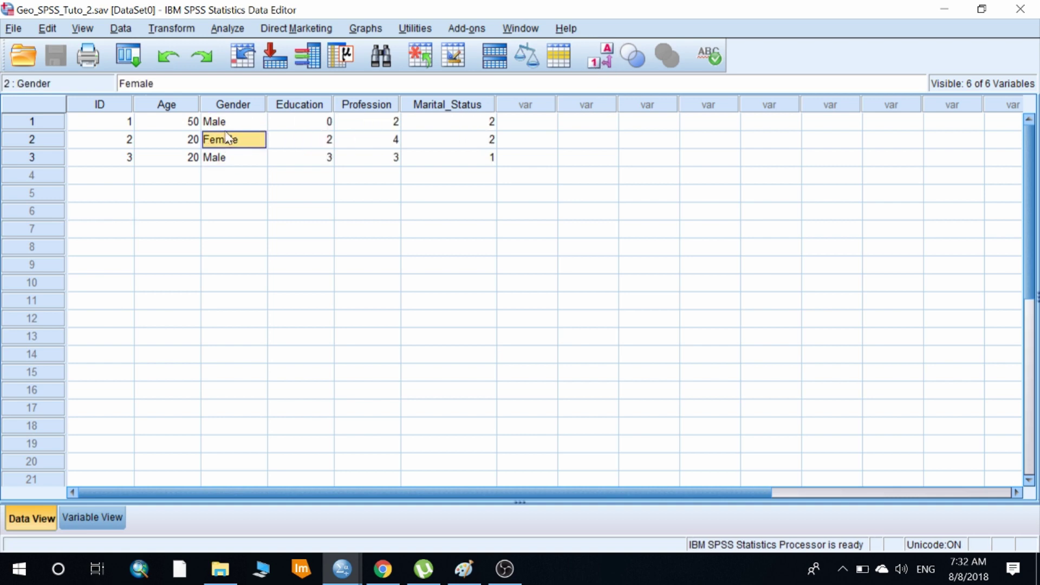
{"action": "left_click", "coordinate": [227, 127]}
{"action": "left_click", "coordinate": [230, 139]}
{"action": "left_click", "coordinate": [231, 160]}
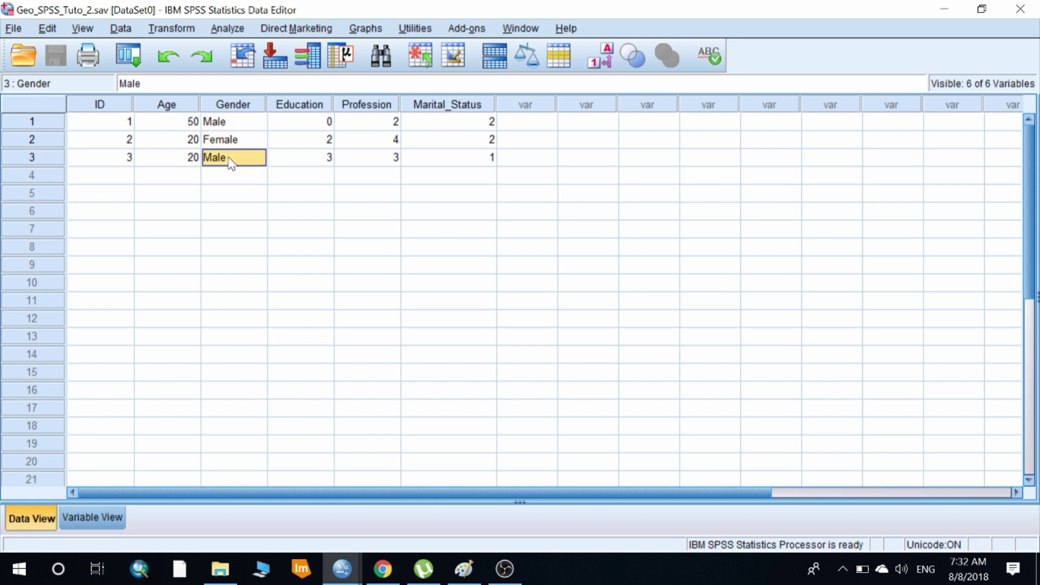
{"action": "left_click", "coordinate": [226, 126]}
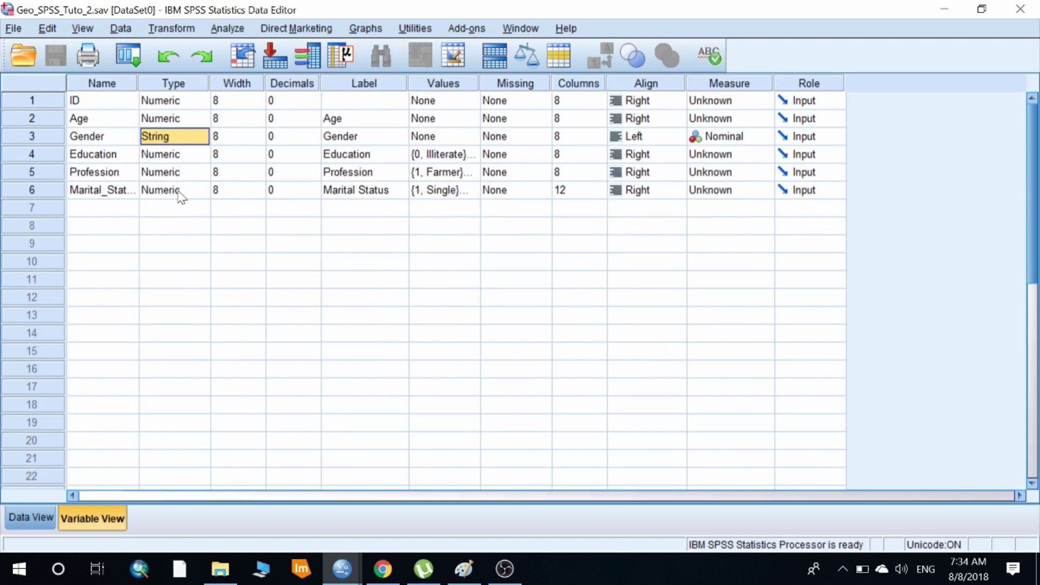
Check the data types of Education, Profession and Marital_Status in the variable definitions, and return to the data grid
{"action": "left_click", "coordinate": [179, 191]}
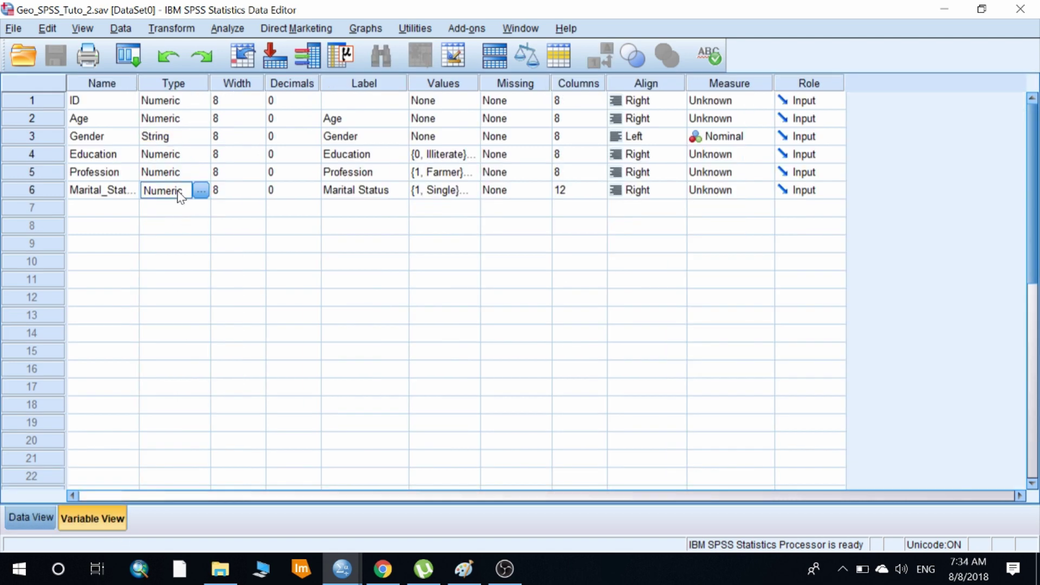
{"action": "left_click", "coordinate": [163, 161]}
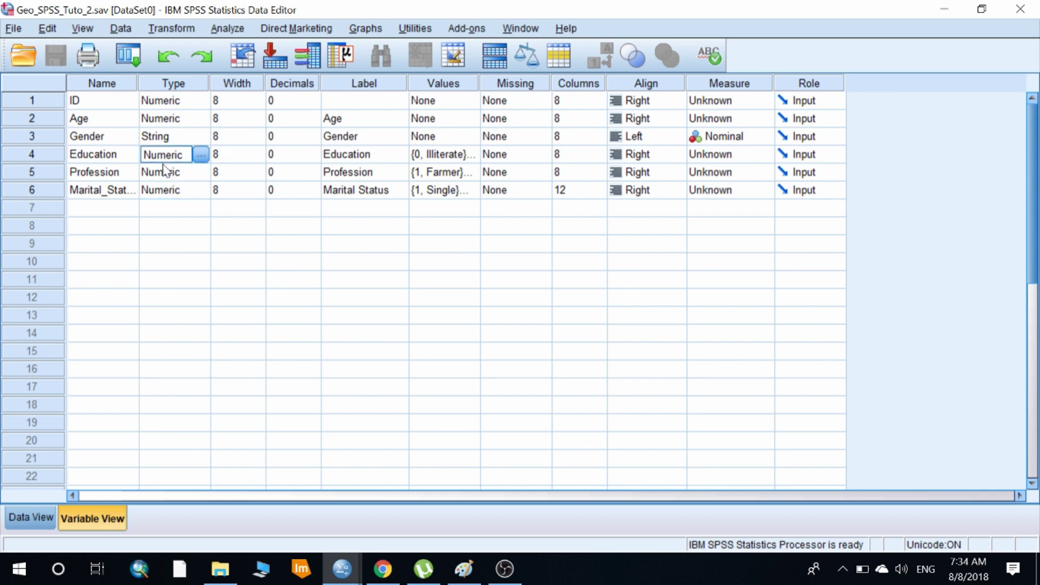
{"action": "left_click", "coordinate": [165, 171]}
{"action": "left_click", "coordinate": [167, 190]}
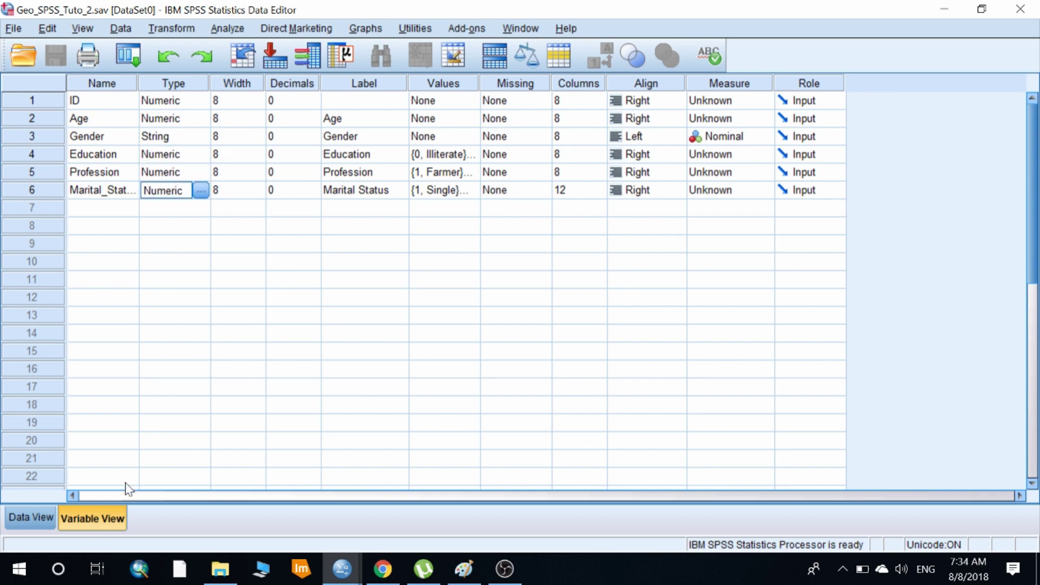
{"action": "left_click", "coordinate": [11, 518]}
Compare the second case's Marital_Status code with the Gender text entries, and examine the whole Gender column
{"action": "left_click", "coordinate": [450, 137]}
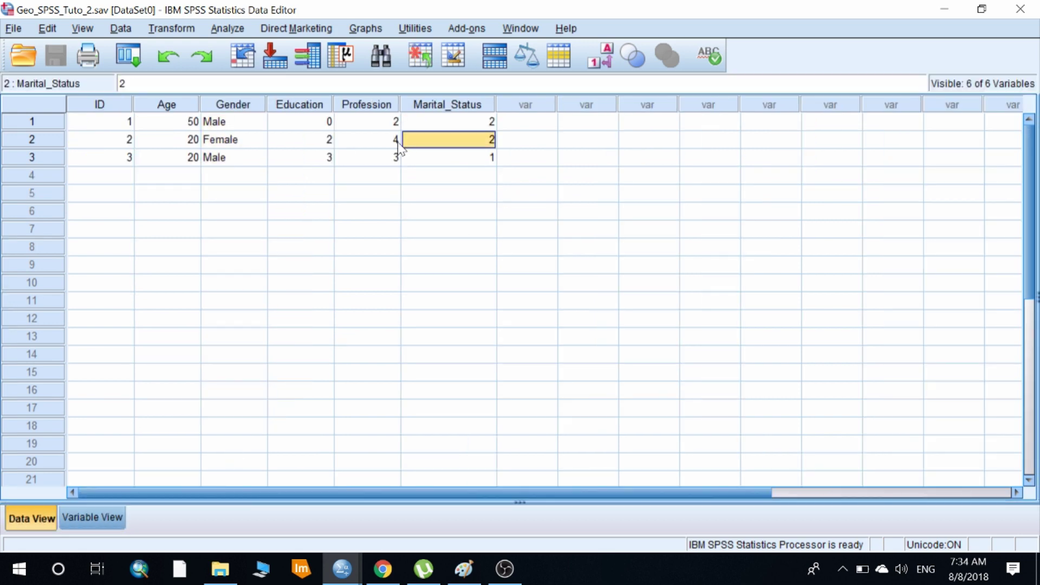
{"action": "left_click", "coordinate": [225, 138]}
{"action": "left_click", "coordinate": [217, 158]}
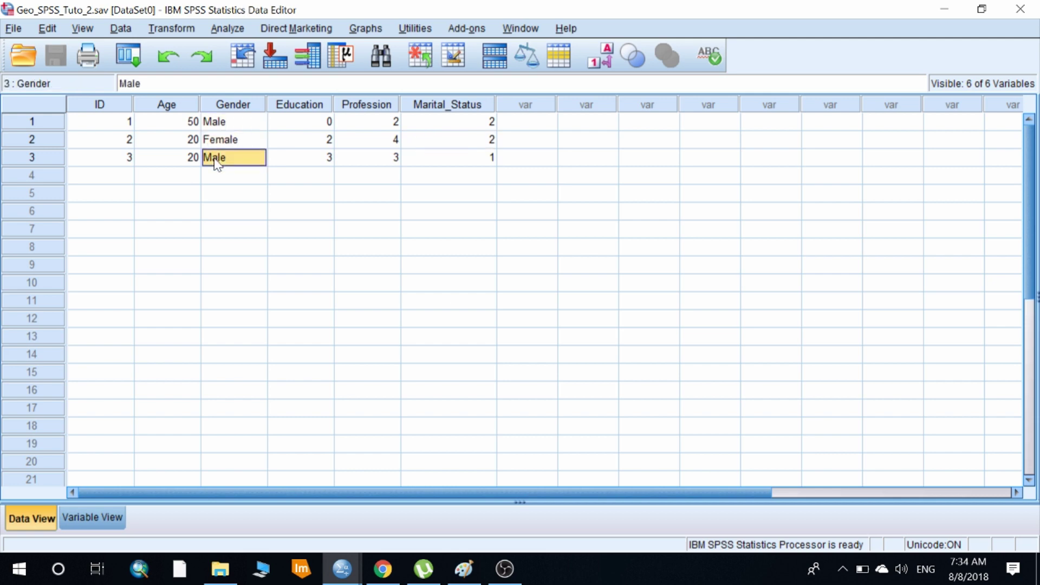
{"action": "left_click", "coordinate": [233, 105]}
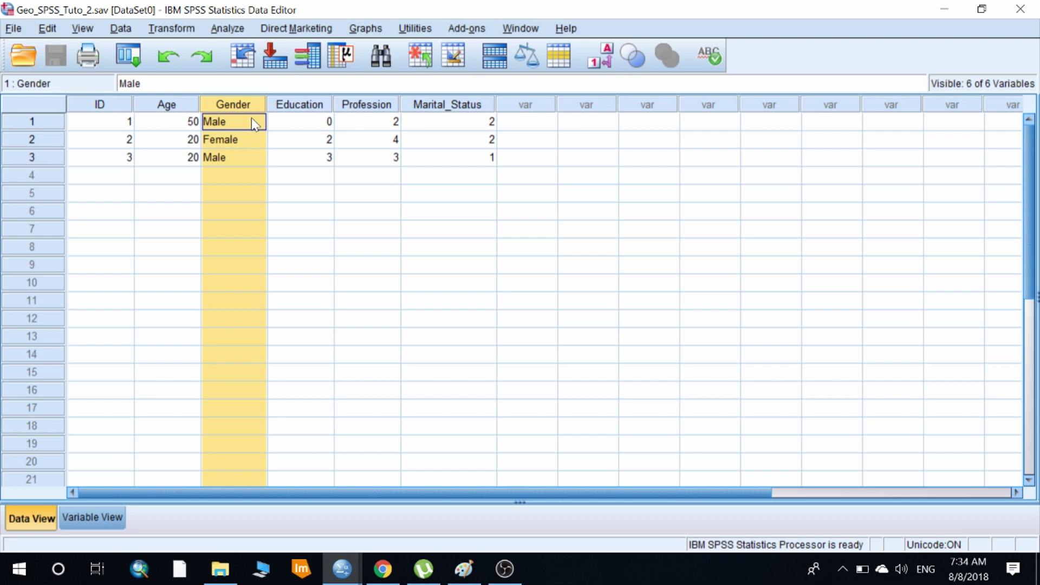
{"action": "left_click", "coordinate": [291, 242]}
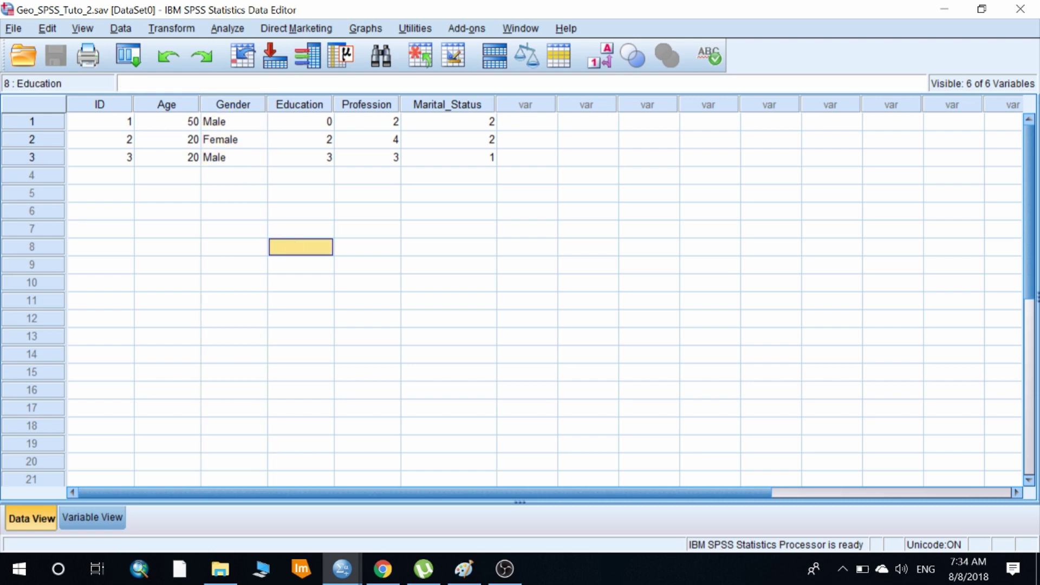
{"action": "left_click", "coordinate": [222, 111]}
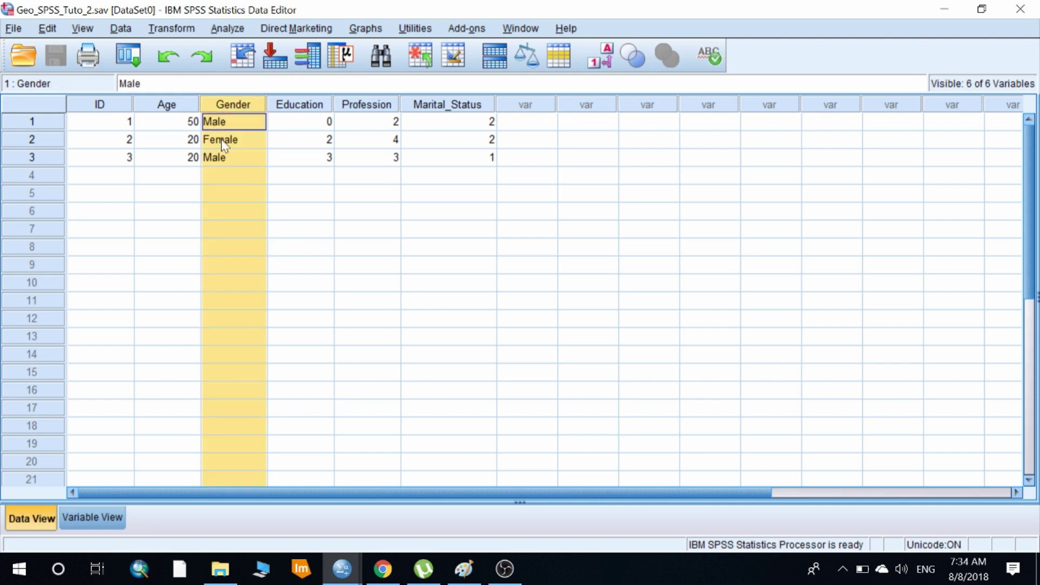
{"action": "left_click", "coordinate": [282, 178]}
{"action": "left_click", "coordinate": [236, 105]}
{"action": "left_click", "coordinate": [301, 205]}
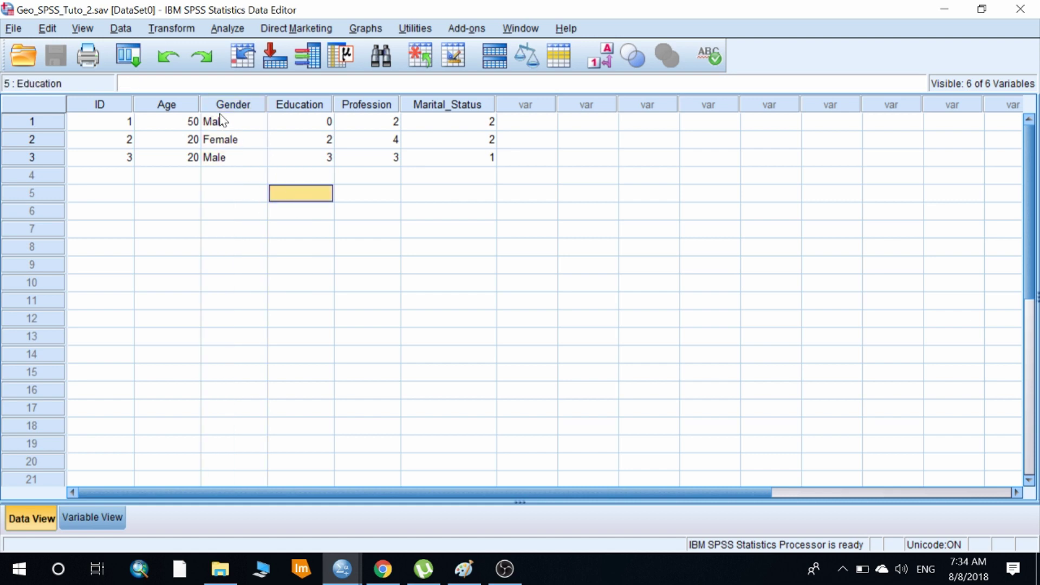
{"action": "left_click", "coordinate": [222, 108]}
{"action": "left_click", "coordinate": [285, 204]}
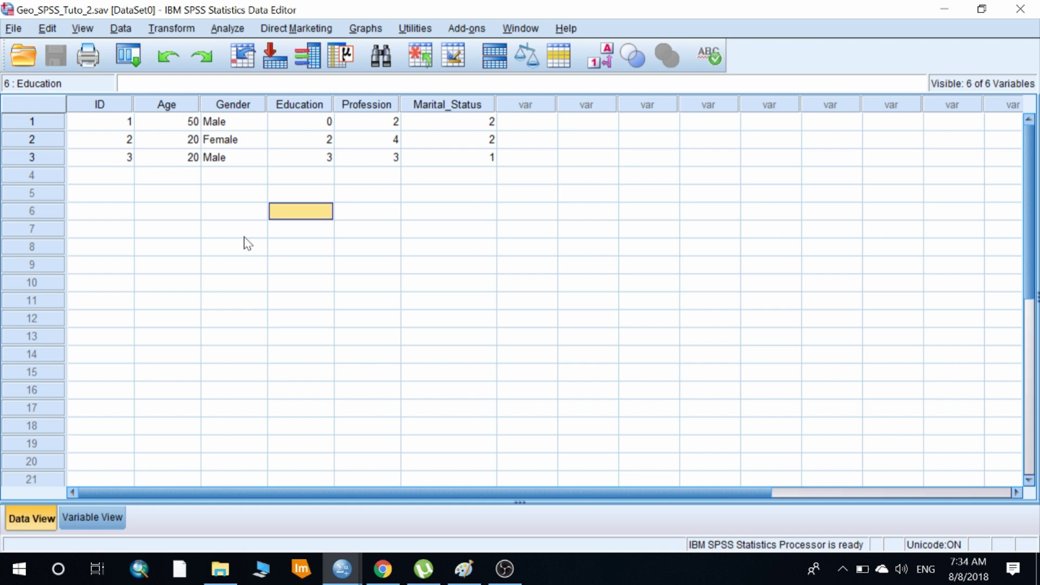
{"action": "left_click", "coordinate": [257, 281]}
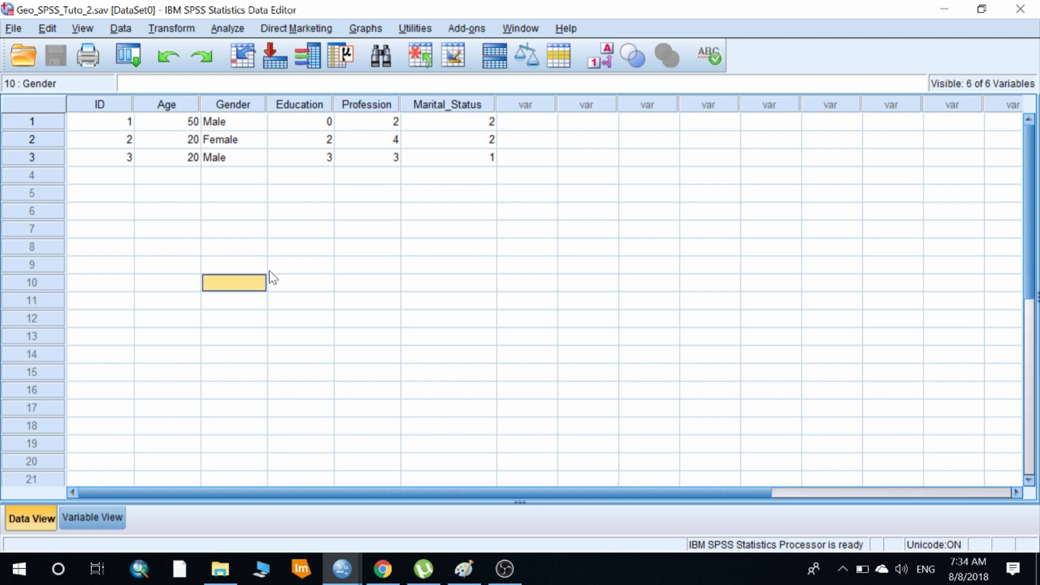